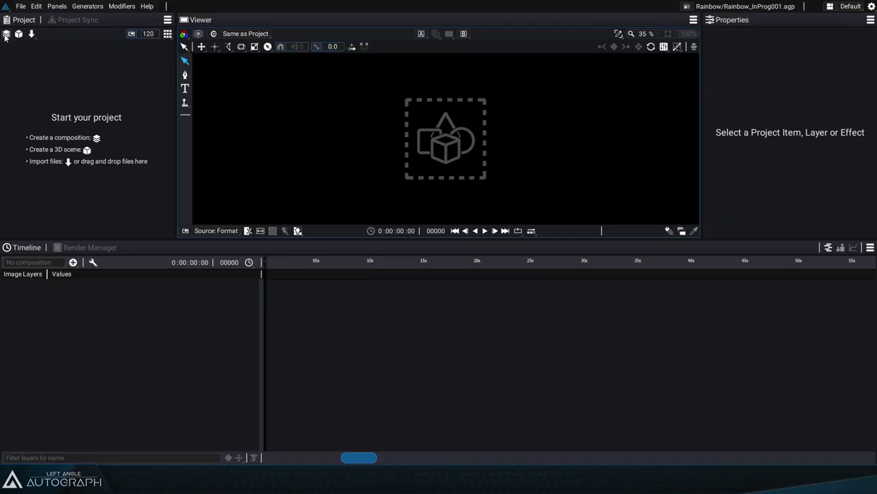
Create a new composition and set the Shape tool to draw a Shape Stroke Layer.
left_click(6, 35)
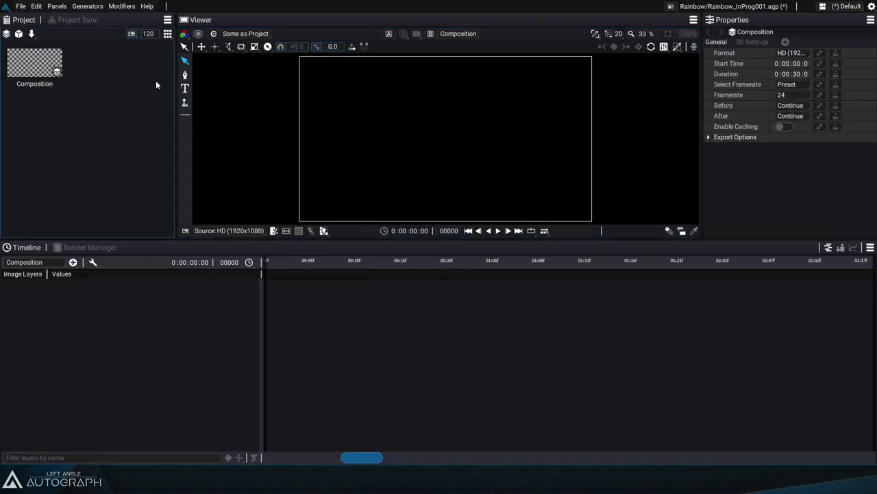
left_click(185, 75)
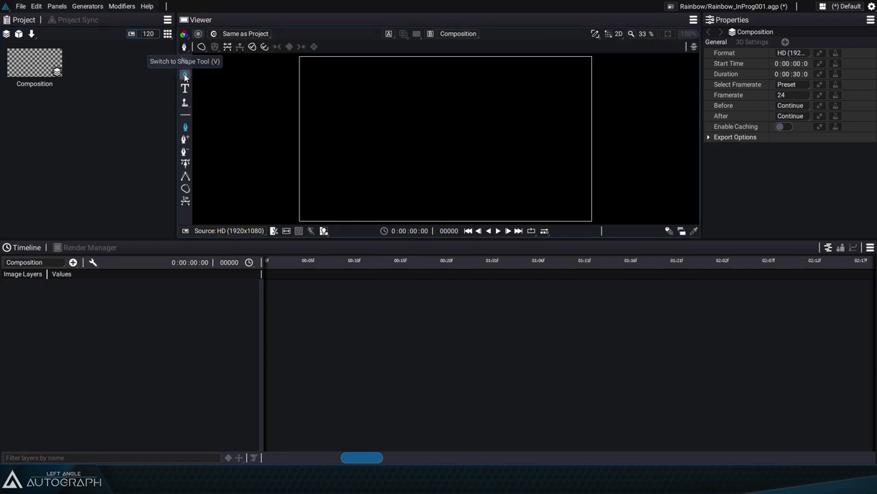
left_click(202, 46)
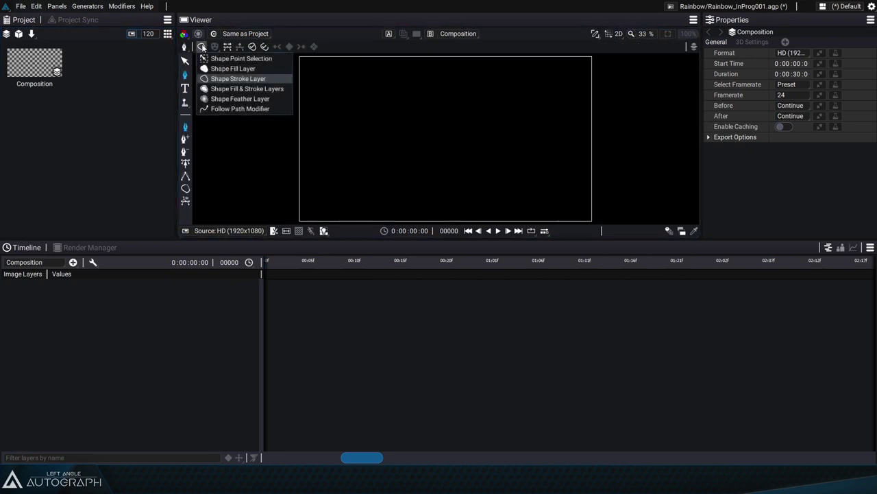
left_click(272, 77)
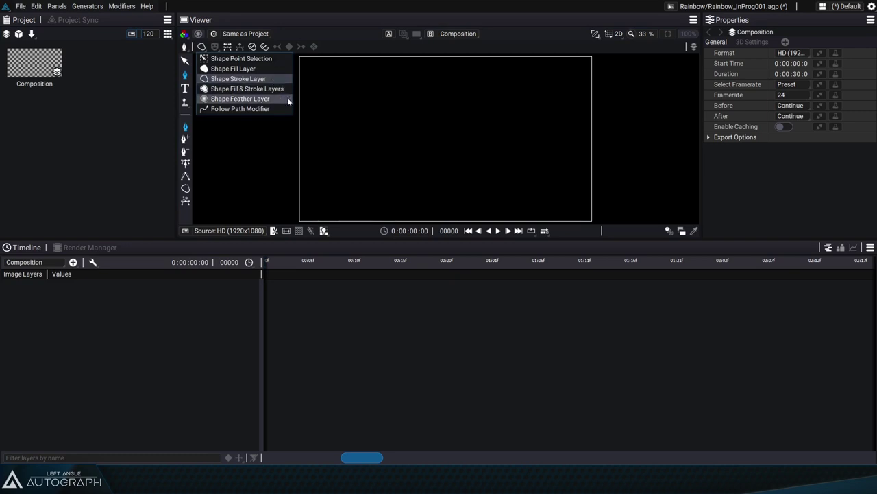
left_click(250, 80)
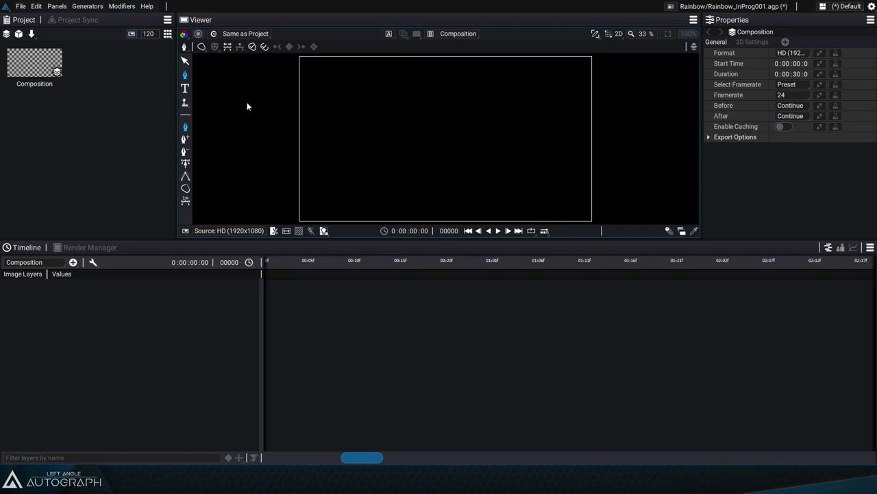
Draw a wavy four-point open path across the lower frame, extending past both sides, and set its stroke width to 345 px.
scroll(249, 204, "down", 3)
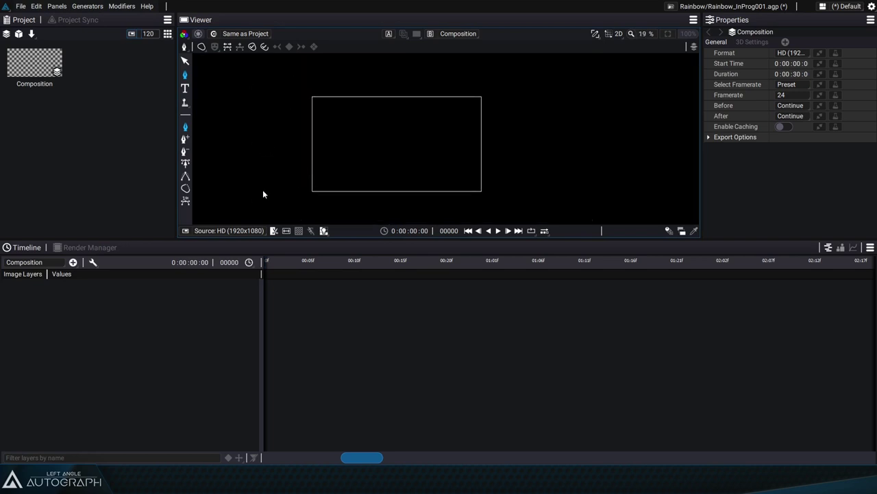
left_click_drag(257, 194, 265, 190)
left_click_drag(352, 164, 395, 170)
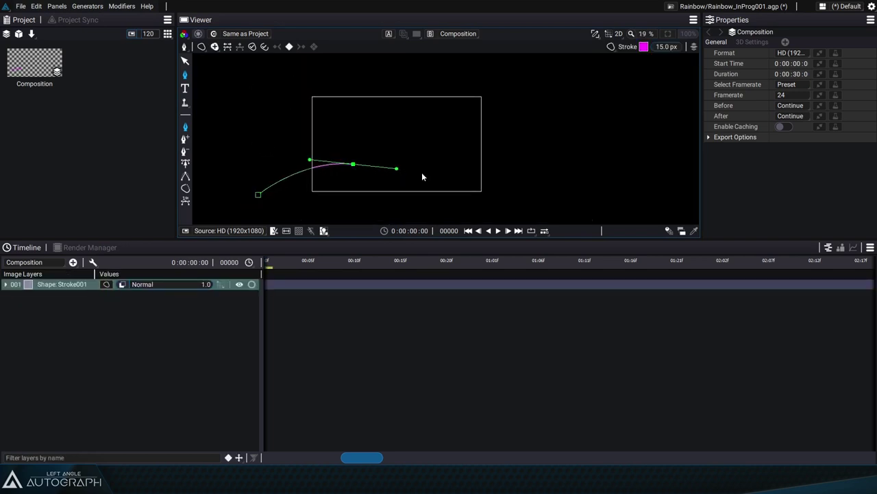
left_click_drag(462, 180, 516, 192)
left_click_drag(573, 176, 608, 164)
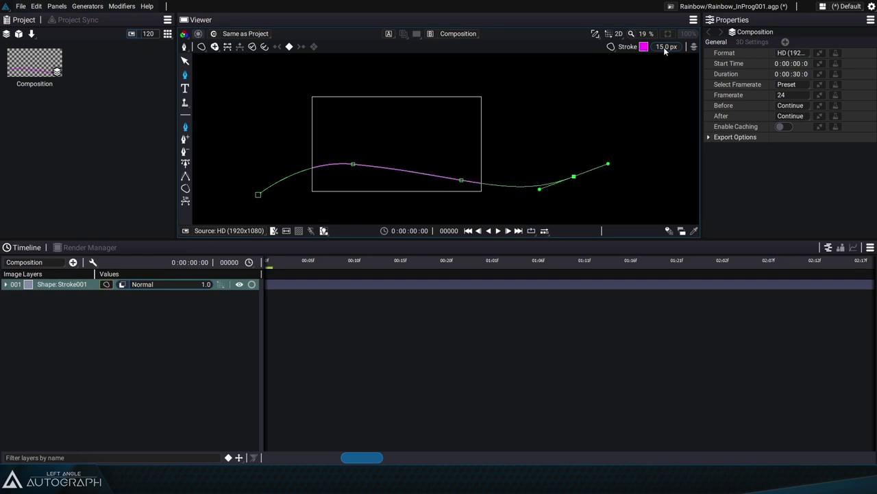
mouse_move(665, 51)
left_mouse_down()
mouse_move(733, 52)
mouse_move(724, 51)
left_mouse_up()
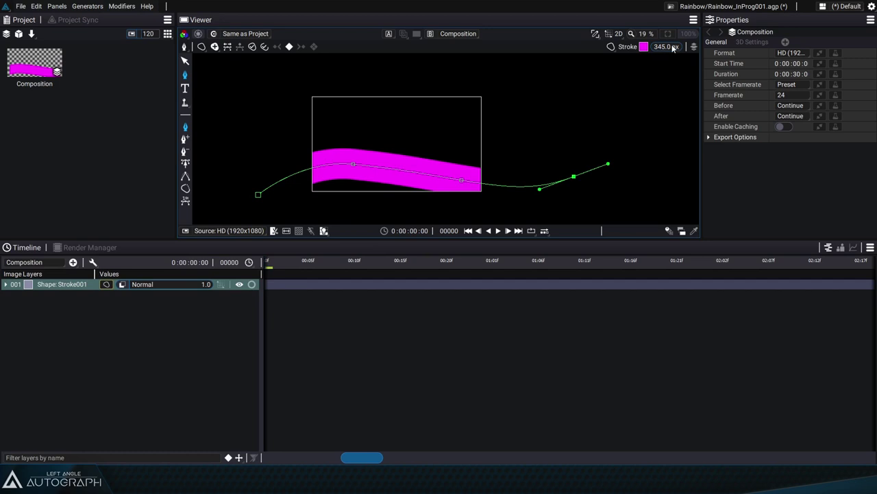
Show the stroke beyond the frame boundary and move its path points to form a steeper S-curve.
left_click(273, 231)
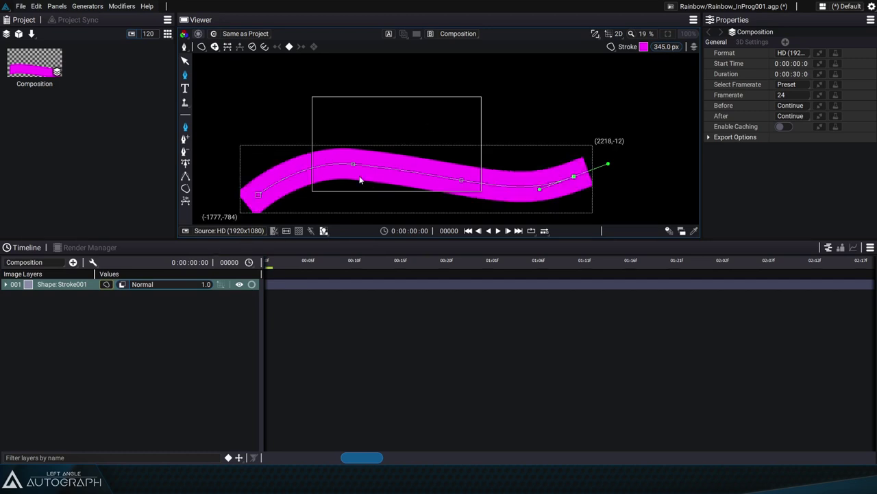
left_click_drag(353, 168, 342, 163)
left_click_drag(467, 190, 458, 203)
mouse_move(574, 178)
left_mouse_down()
mouse_move(557, 189)
mouse_move(555, 160)
mouse_move(528, 183)
mouse_move(557, 156)
left_mouse_up()
key("g")
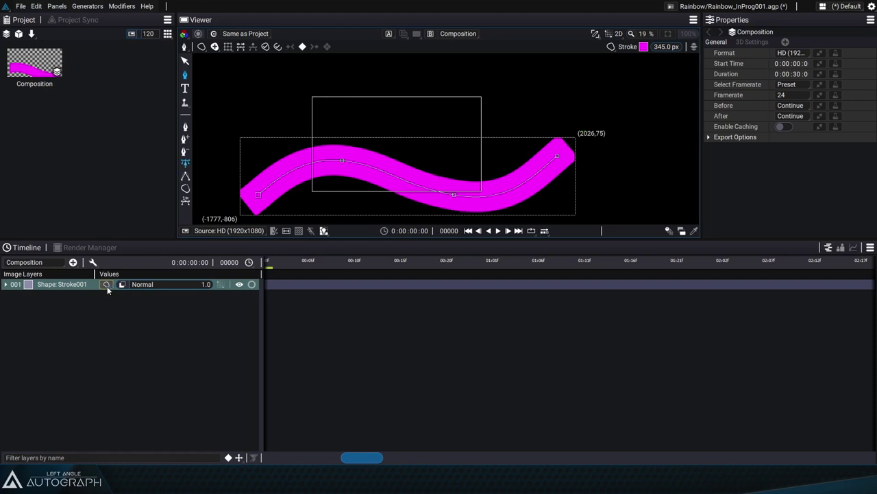
Expand the stroke layer's source settings, and set the composition's duration to 4 seconds and framerate to 30.
left_click(105, 285)
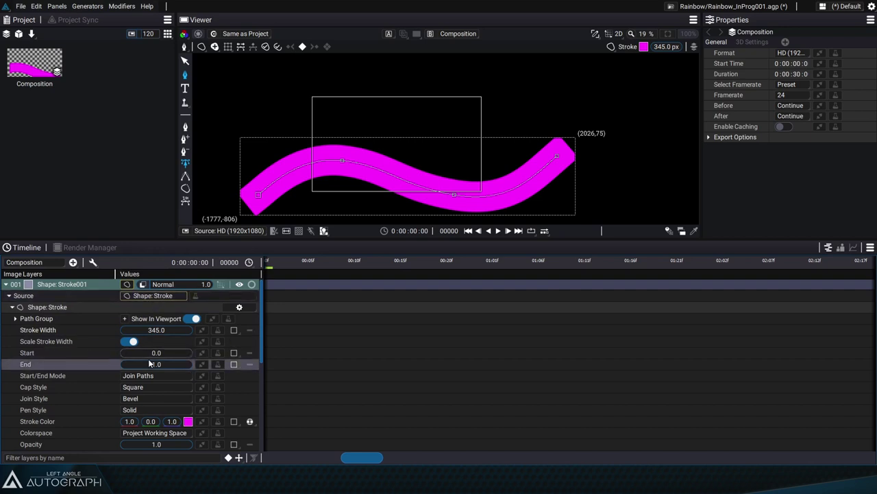
left_click_drag(699, 84, 633, 89)
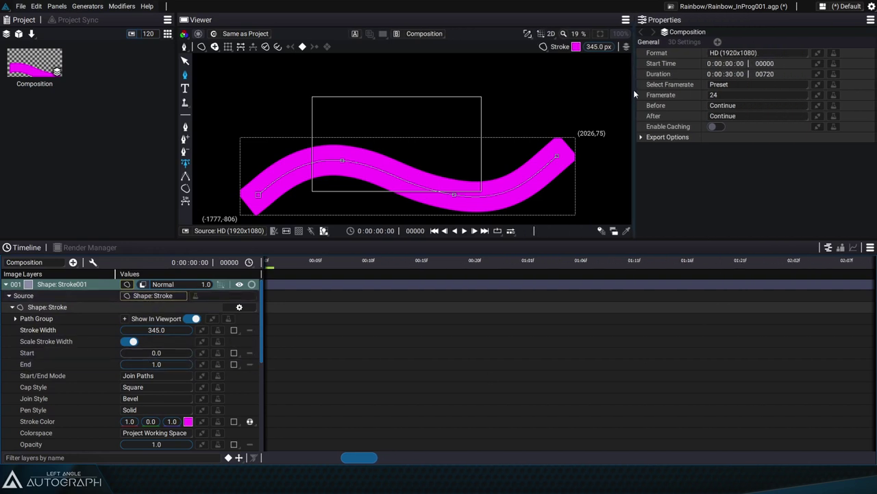
left_click(729, 73)
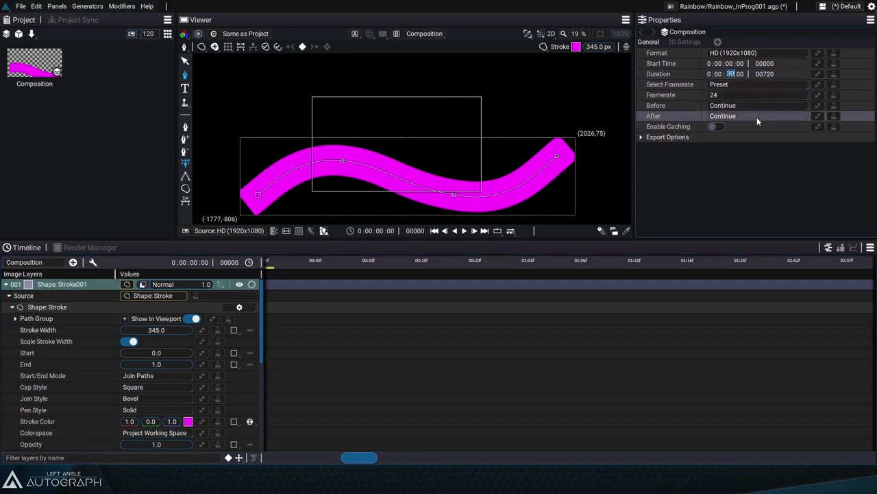
type("4")
key("Return")
left_click(733, 95)
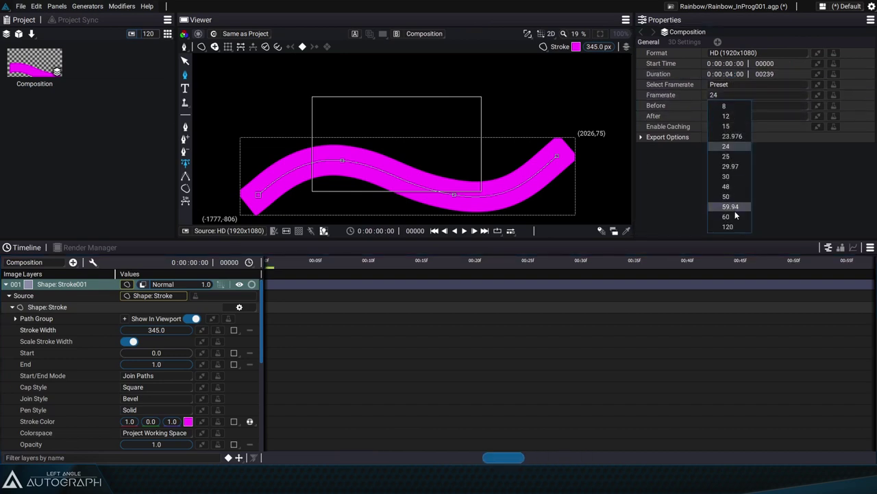
left_click(738, 174)
Keyframe the stroke's End from 0.0 at frame 0 to 1.0 at one second, and play the draw-on animation.
scroll(508, 375, "down", 5)
mouse_move(523, 263)
left_mouse_down()
mouse_move(545, 261)
mouse_move(533, 265)
left_mouse_up()
scroll(528, 281, "up", 4)
left_click_drag(458, 266, 415, 267)
scroll(610, 323, "right", 1)
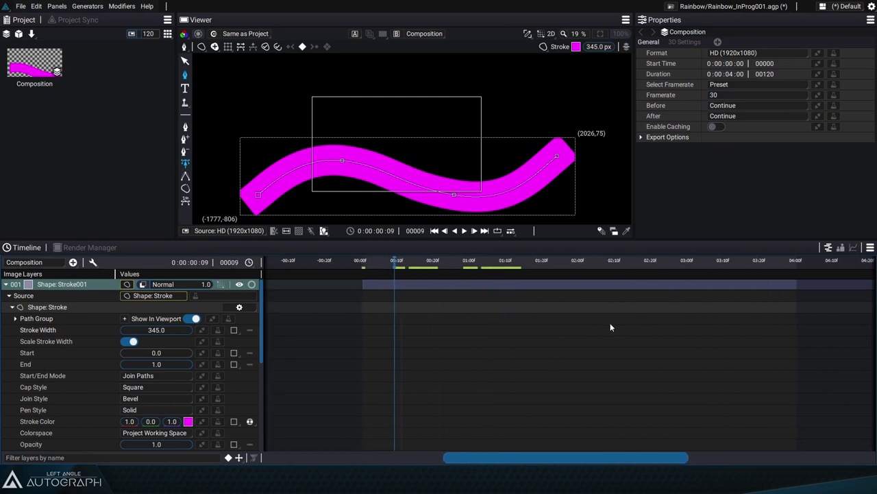
left_click(434, 230)
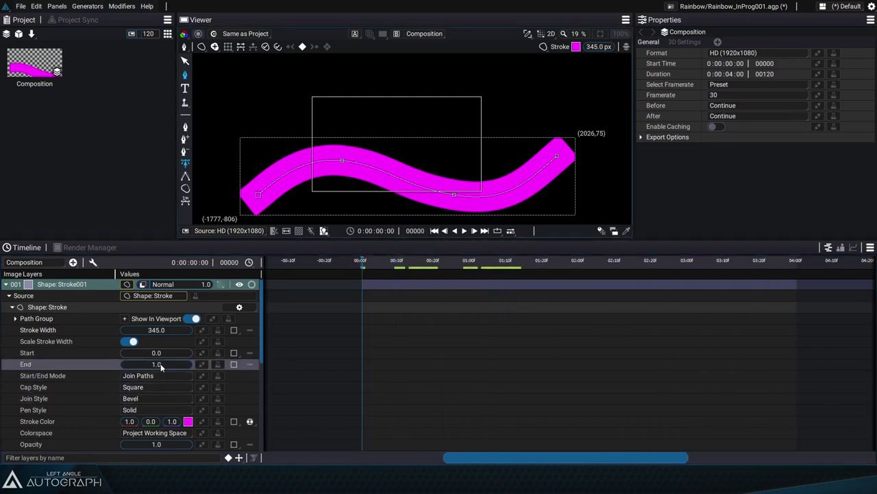
left_click_drag(160, 364, 96, 363)
left_click(234, 364)
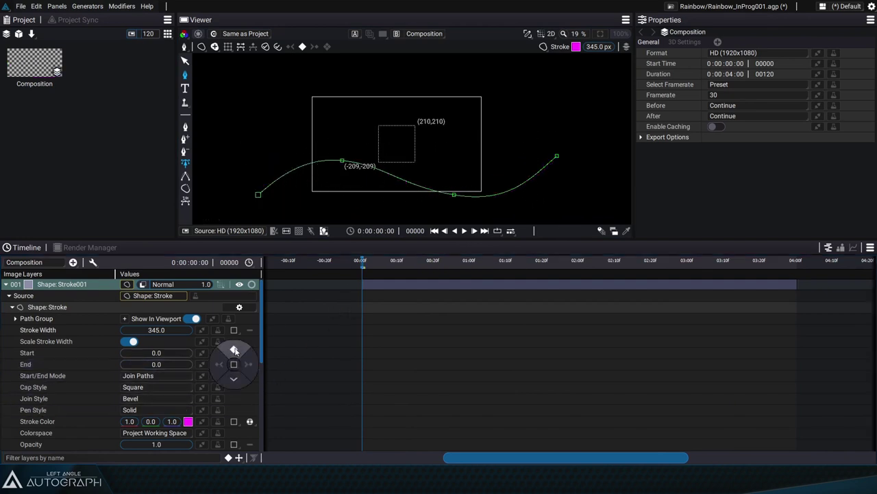
left_click_drag(392, 265, 471, 265)
left_click_drag(150, 368, 160, 366)
mouse_move(365, 277)
left_mouse_down()
mouse_move(383, 262)
mouse_move(420, 267)
mouse_move(365, 275)
left_mouse_up()
key("space")
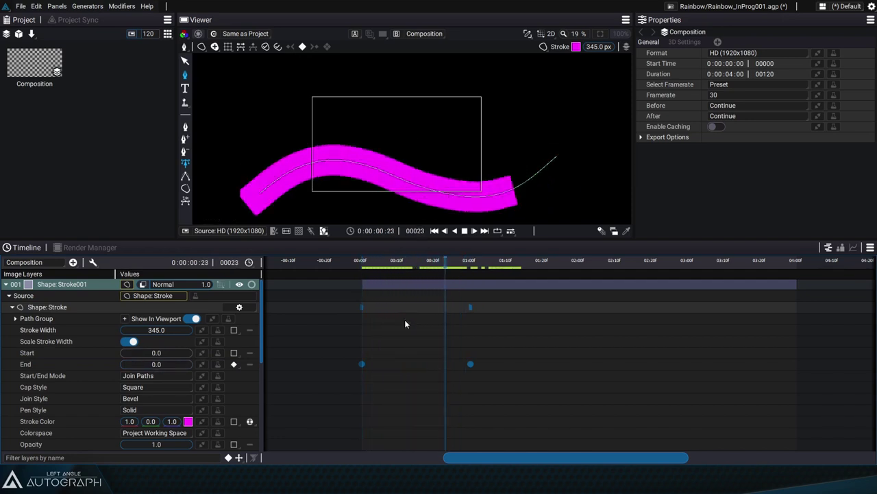
Set the End animation curve's interpolation to ease-in-out Cubic in the graph editor and play it back.
mouse_move(468, 261)
left_mouse_down()
mouse_move(450, 262)
mouse_move(472, 266)
left_mouse_up()
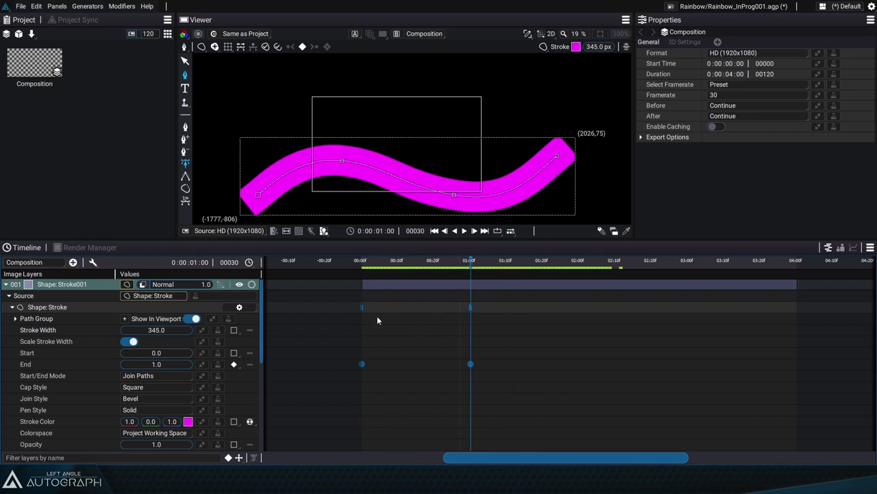
left_click_drag(400, 337, 341, 396)
left_click(860, 248)
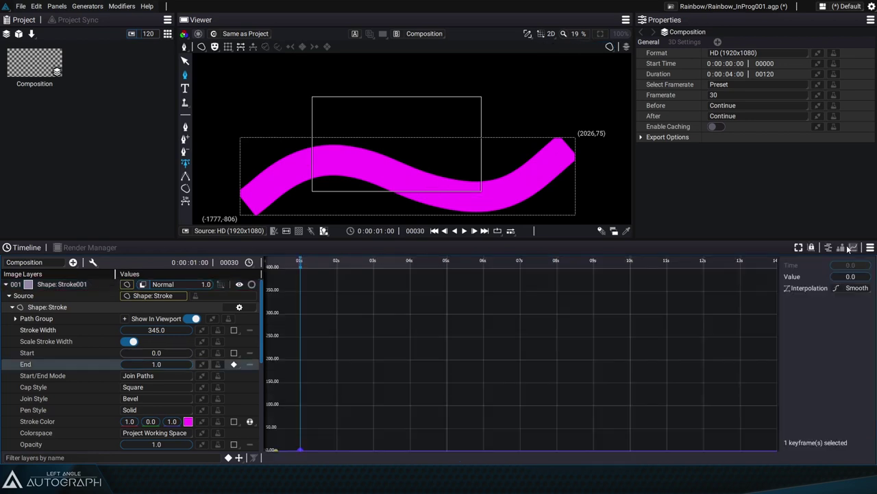
left_click(508, 348)
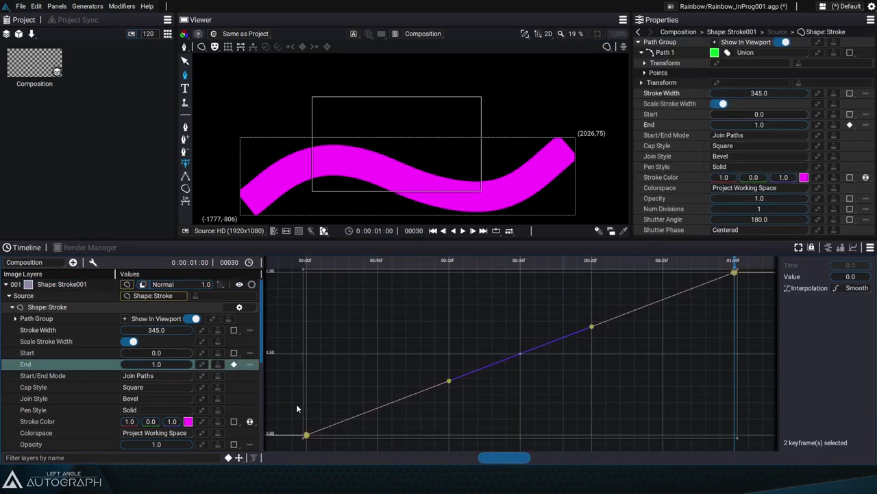
left_click_drag(287, 397, 358, 450)
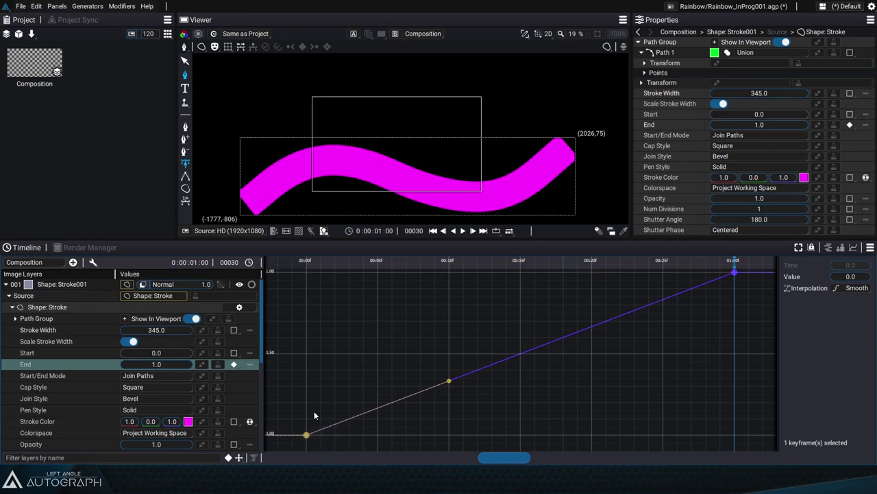
left_click(850, 288)
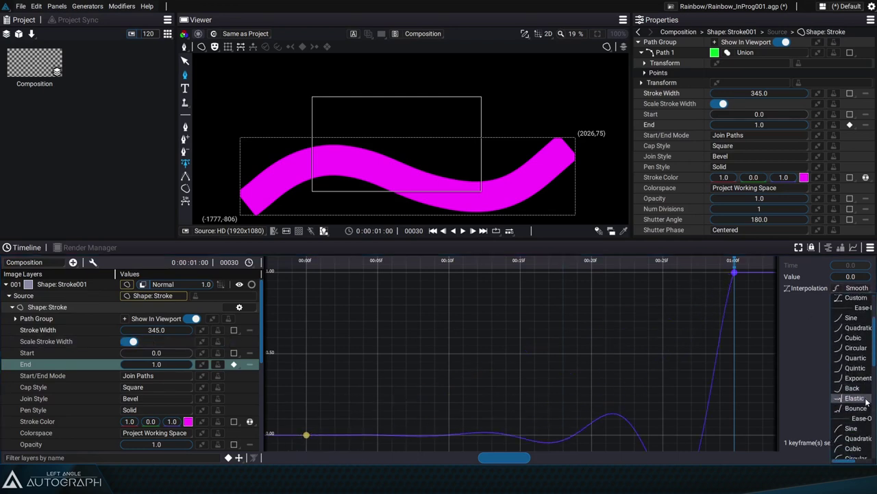
scroll(865, 403, "down", 2)
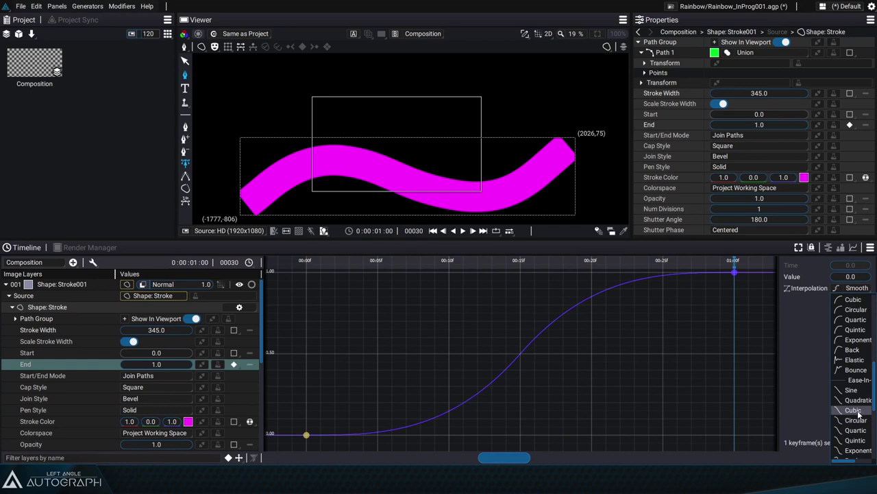
left_click(854, 410)
mouse_move(297, 258)
left_mouse_down()
mouse_move(541, 262)
mouse_move(654, 252)
mouse_move(343, 261)
left_mouse_up()
key("space")
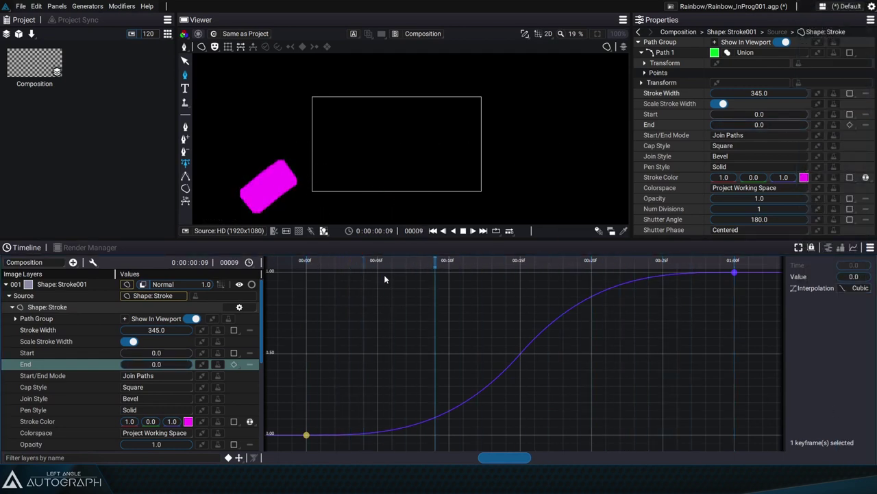
key("space")
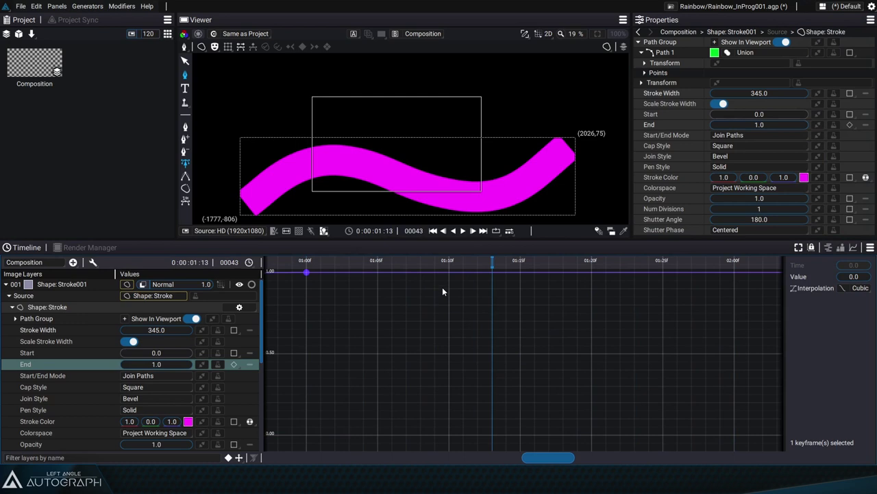
Return to the layer timeline, add an Instancer layer, and expand its source settings in an enlarged timeline.
left_click(826, 249)
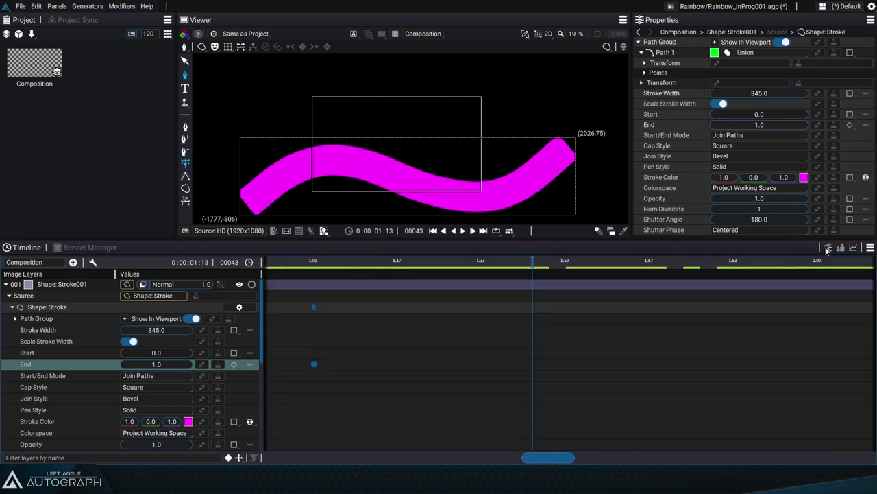
left_click(6, 284)
left_click(73, 262)
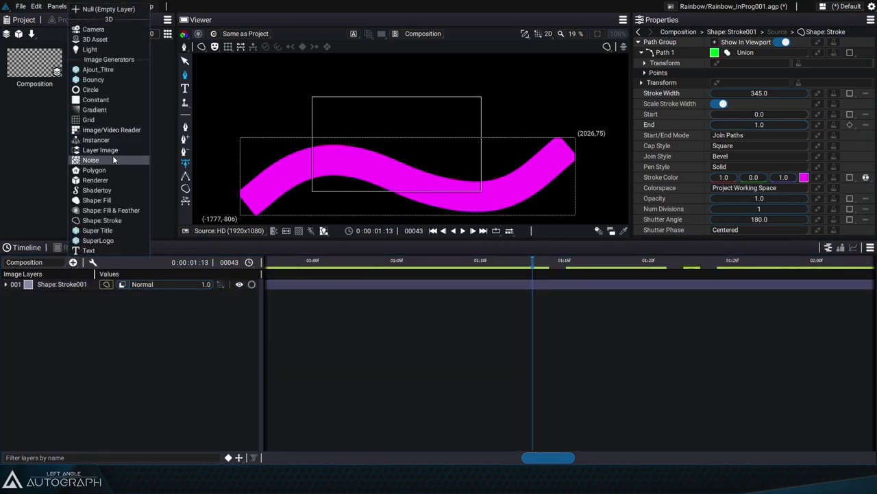
left_click(95, 140)
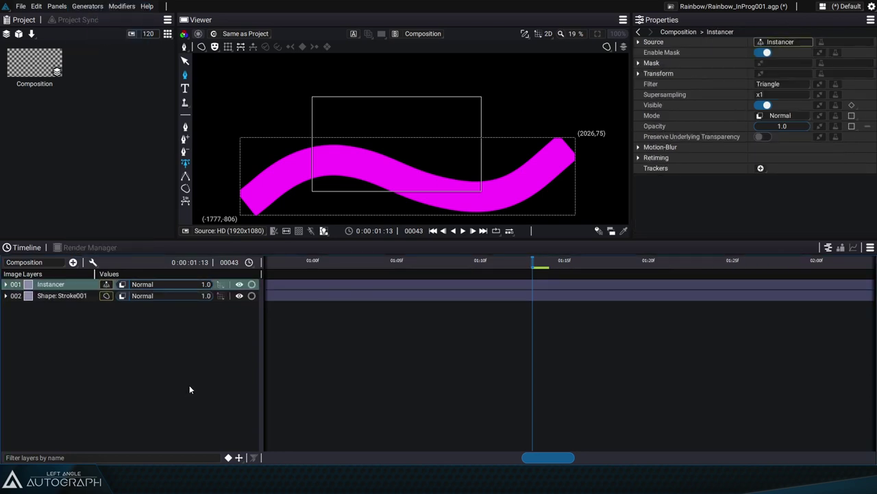
left_click(6, 283)
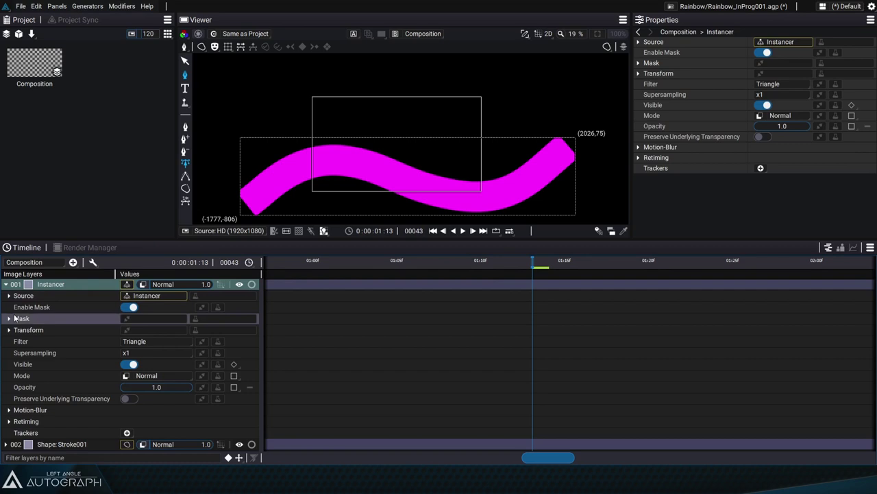
left_click(9, 295)
left_click(12, 306)
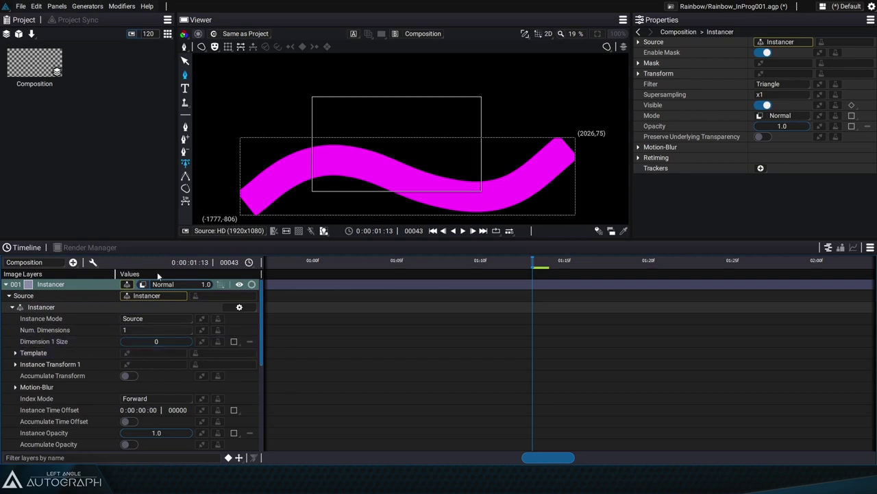
left_click_drag(140, 239, 136, 121)
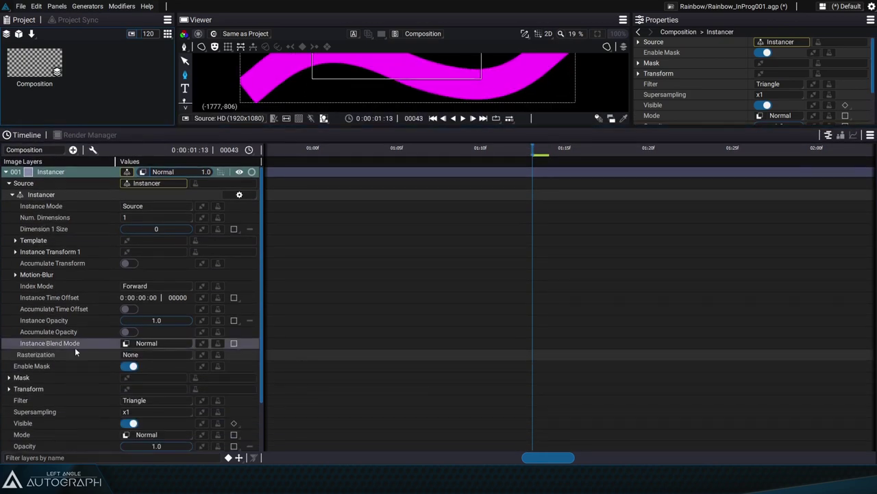
Expand the Shape: Stroke001 layer and copy a link to its Shape: Stroke source.
scroll(81, 411, "down", 3)
left_click(69, 446)
left_click(6, 445)
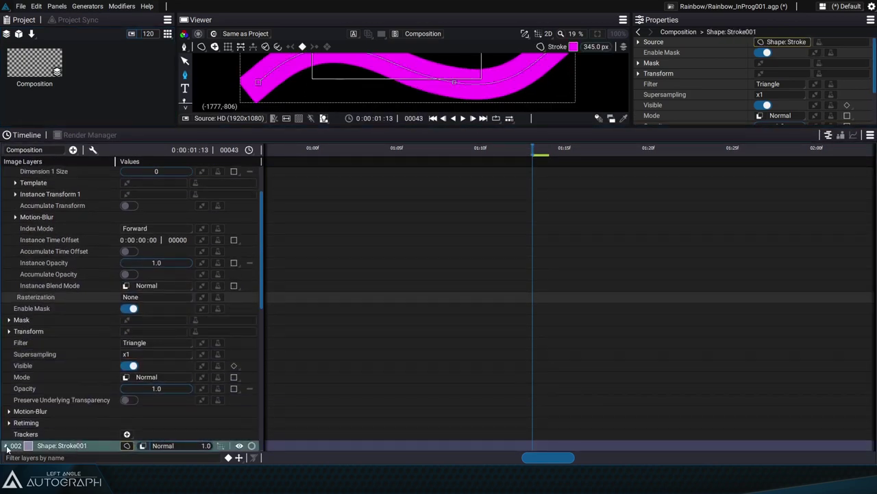
scroll(68, 419, "down", 10)
left_click(64, 210)
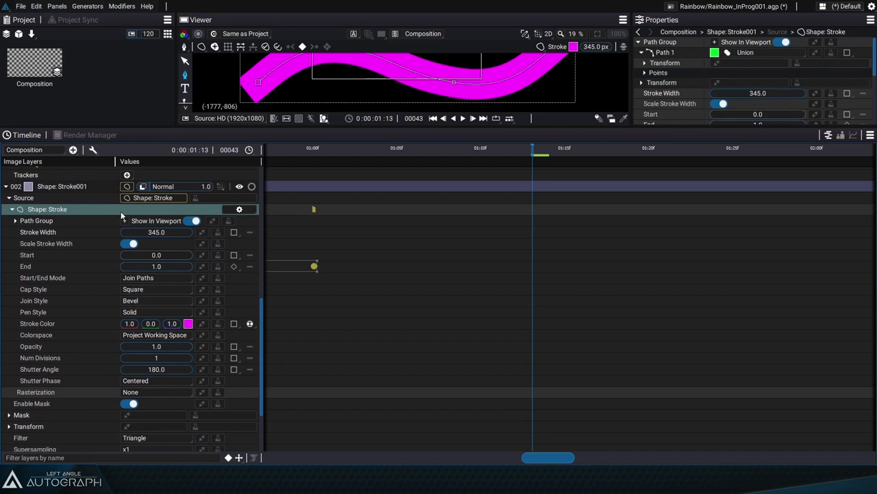
left_click(145, 198)
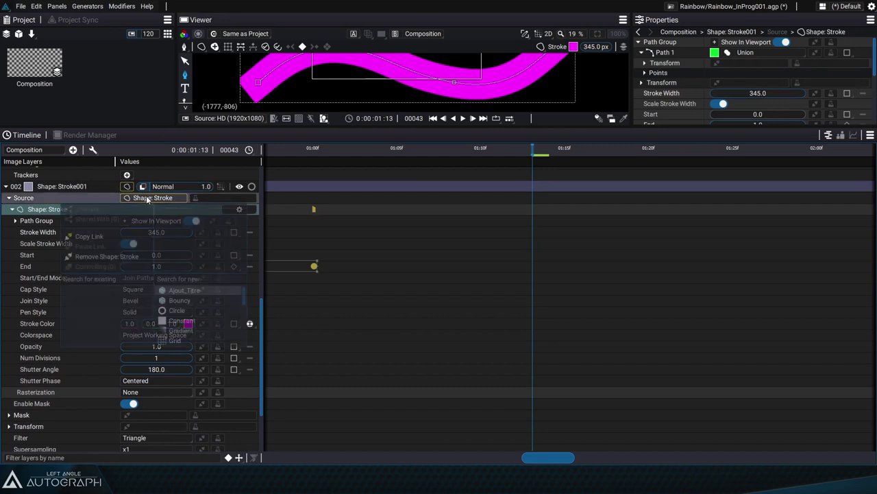
left_click(102, 243)
Paste the stroke source link into the Instancer's Template.
left_click_drag(262, 345, 269, 193)
right_click(147, 239)
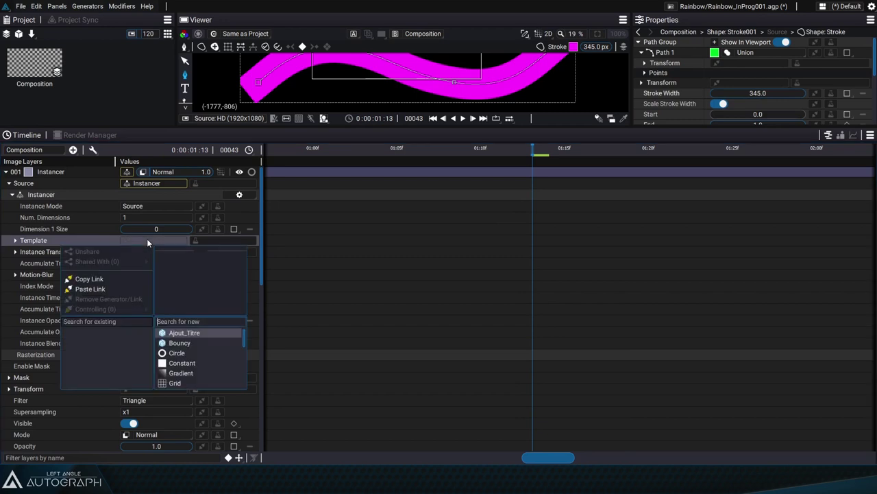
left_click(112, 289)
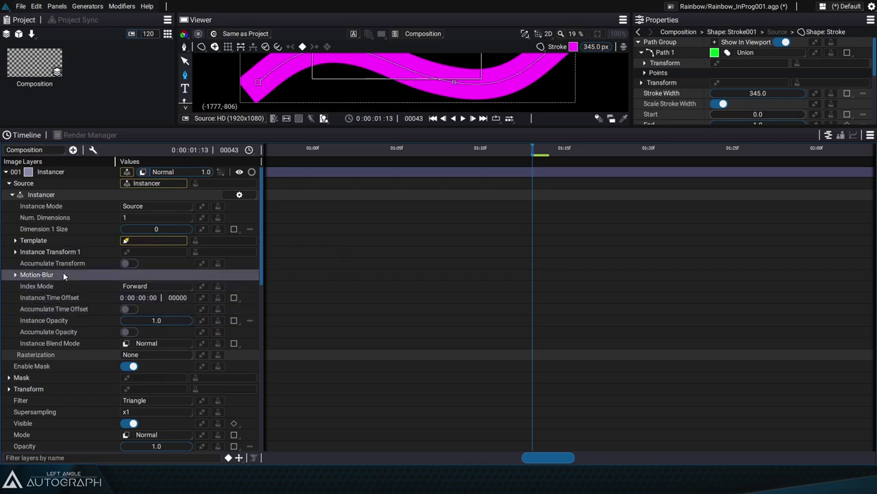
Hide the original Shape: Stroke001 layer and enlarge the viewer area.
left_click(7, 172)
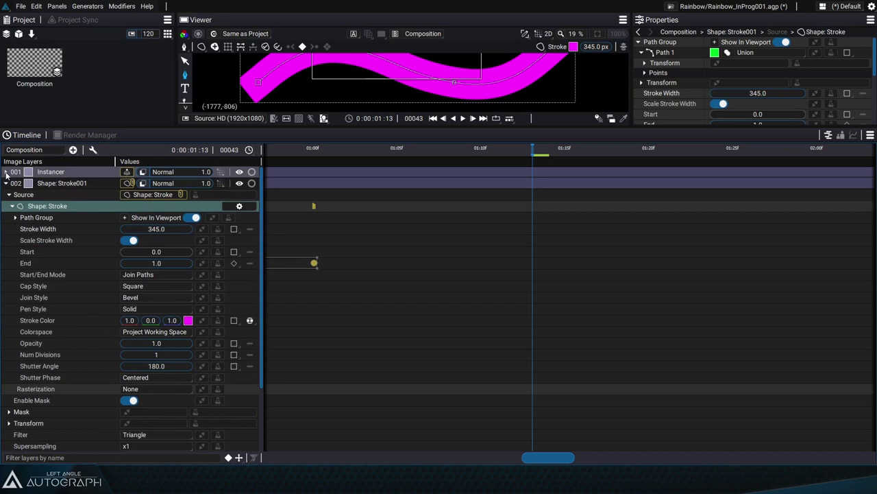
left_click(239, 183)
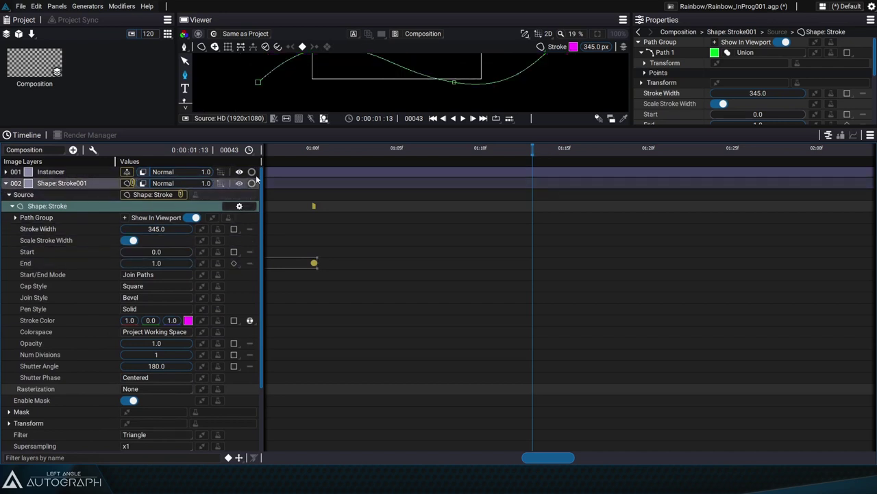
left_click_drag(334, 128, 334, 266)
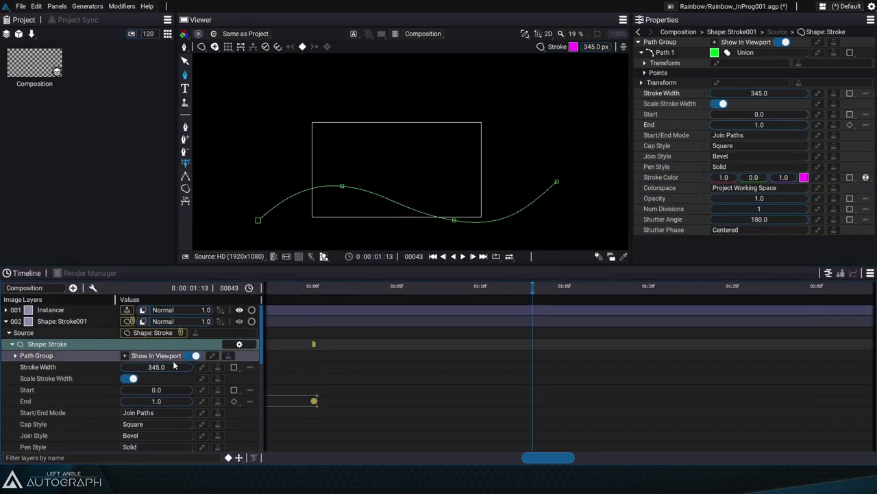
Set the Instancer's Dimension 1 Size to 5 and expand its Template settings.
left_click(4, 310)
left_click(5, 310)
left_click_drag(156, 366, 164, 367)
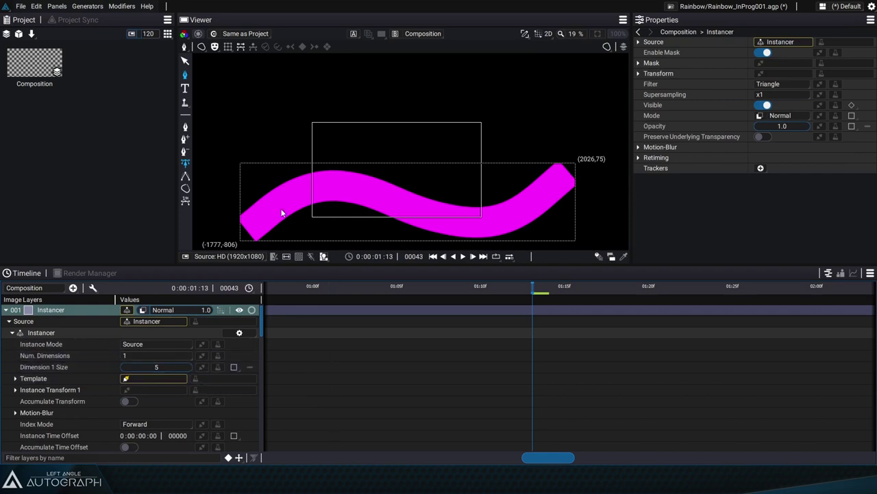
left_click(15, 378)
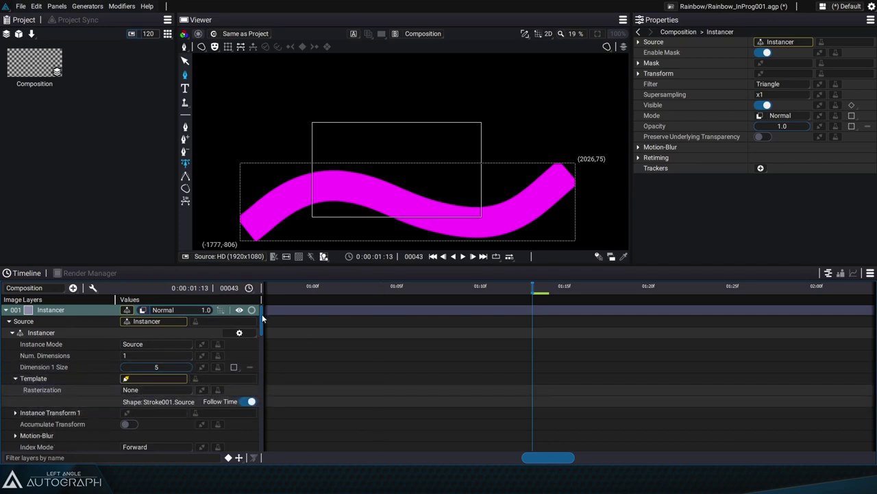
left_click_drag(261, 315, 270, 450)
scroll(55, 356, "up", 3)
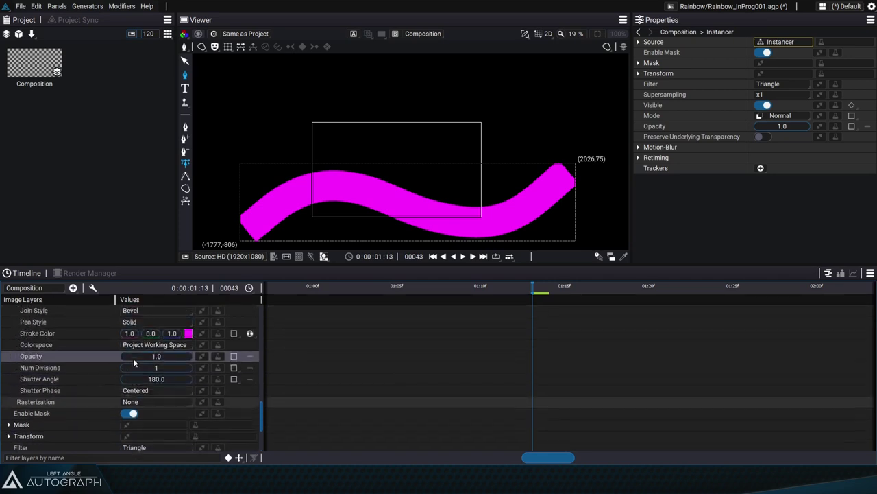
scroll(72, 371, "down", 6)
scroll(73, 371, "up", 1)
left_click_drag(263, 389, 275, 309)
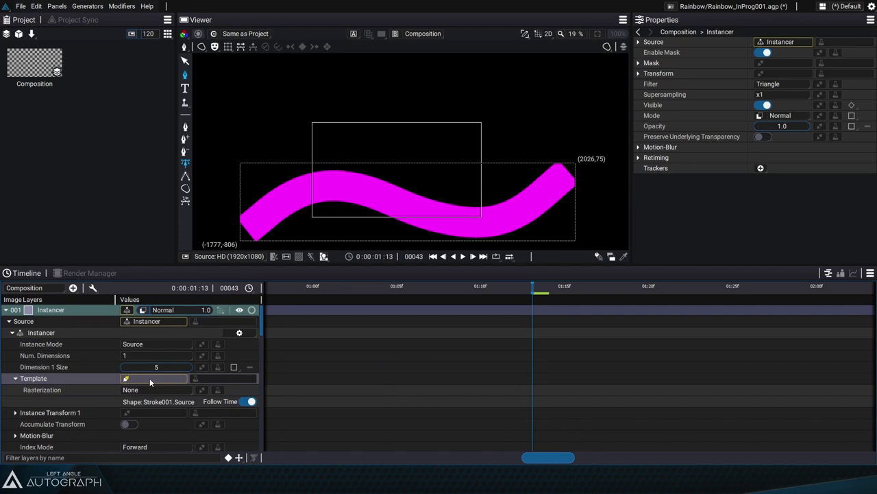
Enable Accumulate Transform on the Instancer and set Instance Transform 1's Y position to 490.0 to stack the strokes.
left_click(16, 413)
scroll(83, 405, "down", 3)
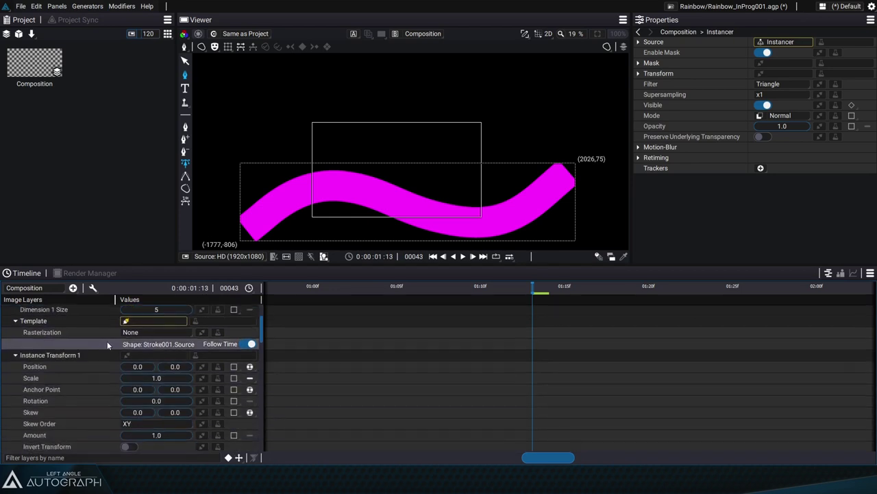
left_click_drag(184, 364, 184, 390)
scroll(182, 391, "down", 2)
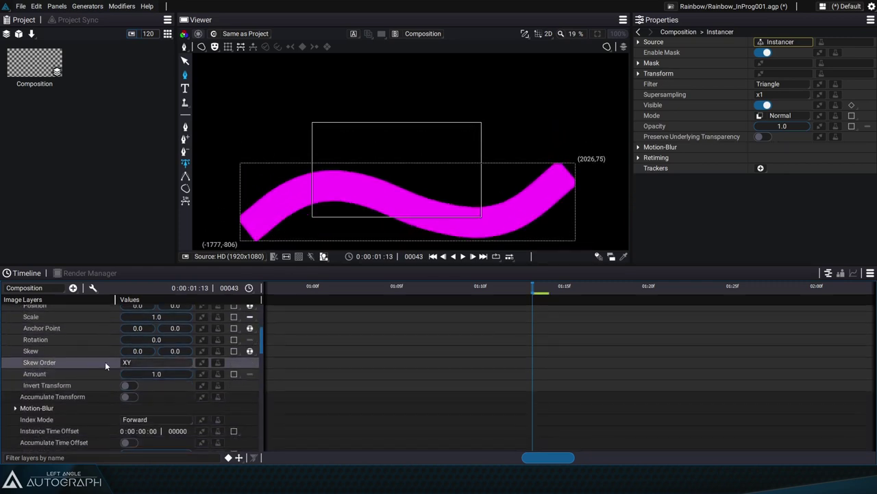
left_click(131, 396)
scroll(179, 400, "up", 10)
mouse_move(177, 414)
left_mouse_down()
mouse_move(220, 414)
mouse_move(177, 413)
left_mouse_up()
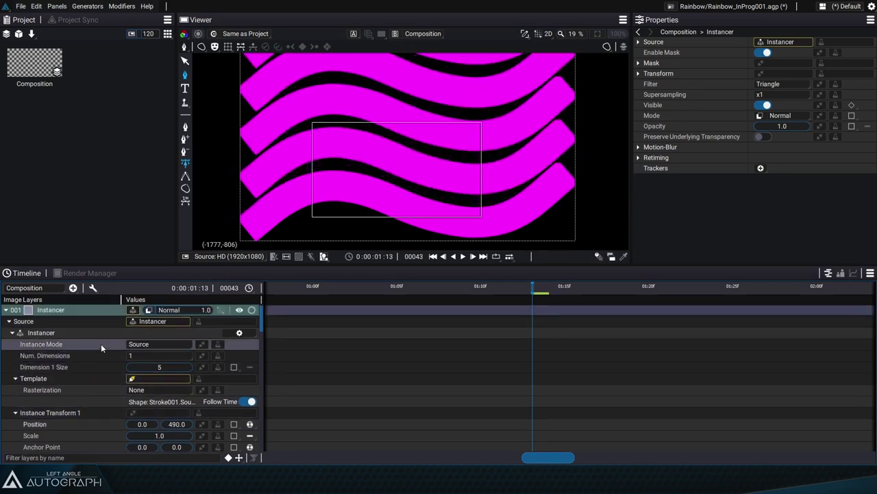
Collapse the Instancer layer and select the Shape: Stroke001 layer to show its path in the viewer.
left_click(6, 310)
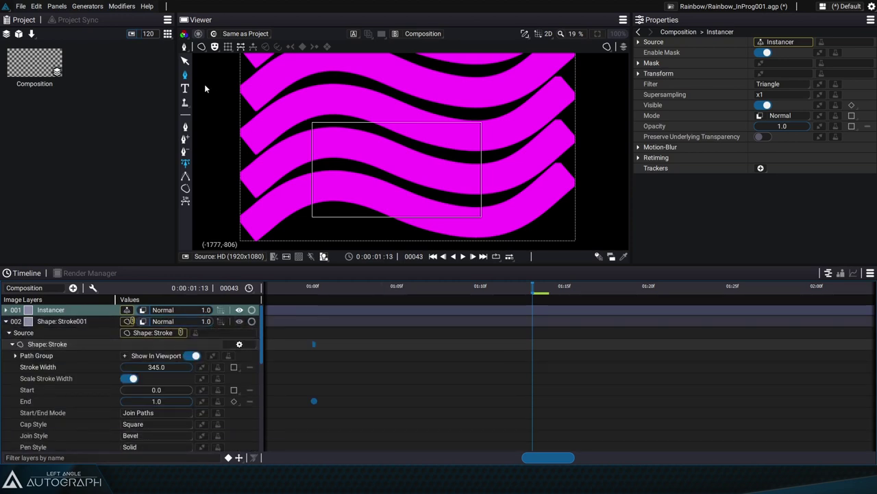
left_click(69, 322)
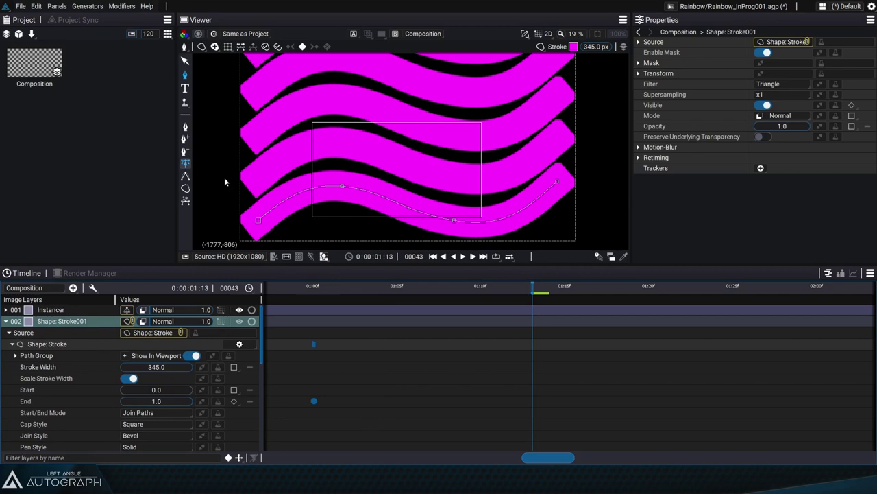
Try moving the two middle points of the stroke path, undoing each move.
left_click_drag(346, 188, 348, 164)
key("ctrl+z")
mouse_move(456, 221)
left_mouse_down()
mouse_move(459, 249)
mouse_move(454, 210)
left_mouse_up()
key("ctrl+z")
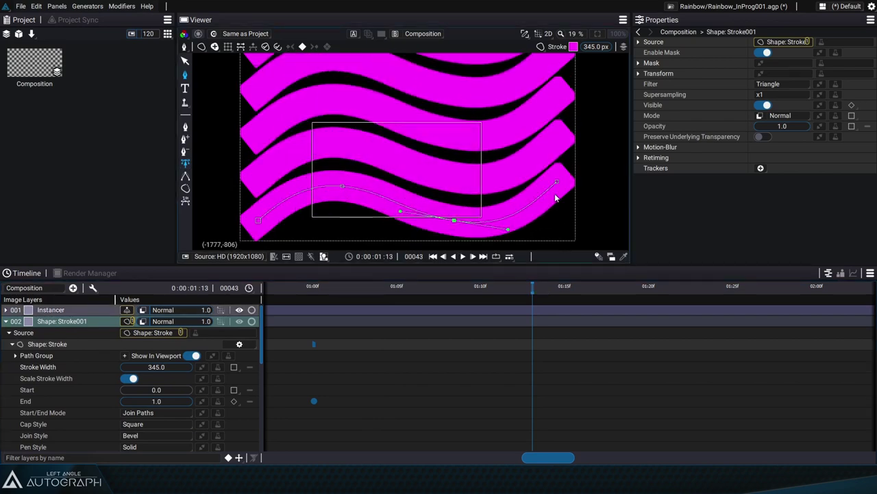
Move the stroke path's last point outward to lengthen the wave, and select the path's second point.
mouse_move(555, 183)
left_mouse_down()
mouse_move(549, 178)
mouse_move(580, 184)
mouse_move(486, 176)
mouse_move(607, 181)
left_mouse_up()
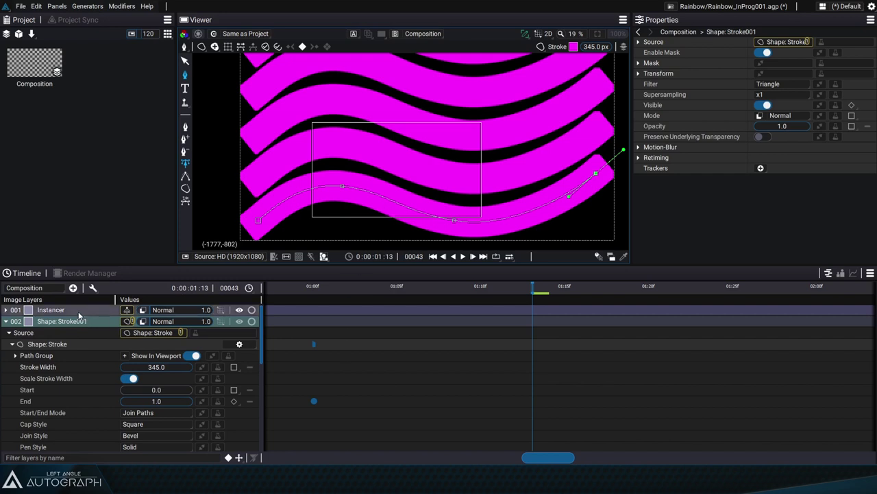
mouse_move(341, 188)
left_mouse_down()
mouse_move(348, 178)
mouse_move(342, 186)
left_mouse_up()
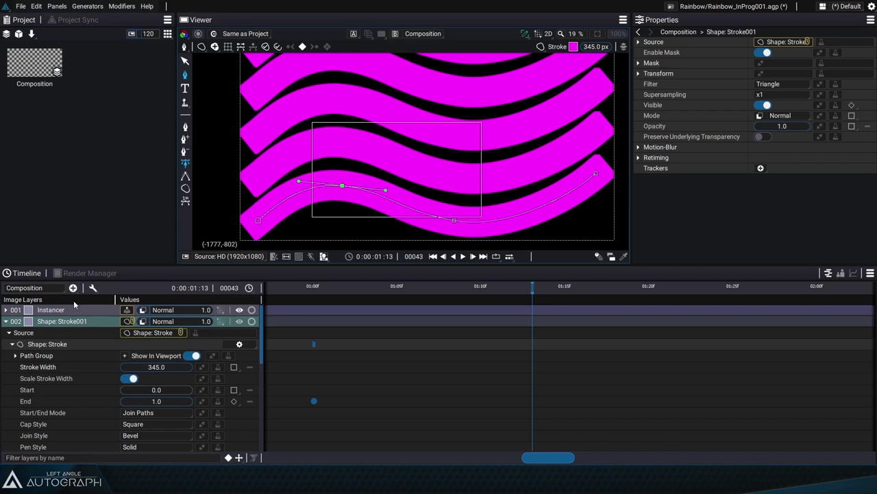
Add a Hue Shift modifier to the Instancer's Template and set its Angle to 30.0.
left_click(6, 321)
left_click(5, 310)
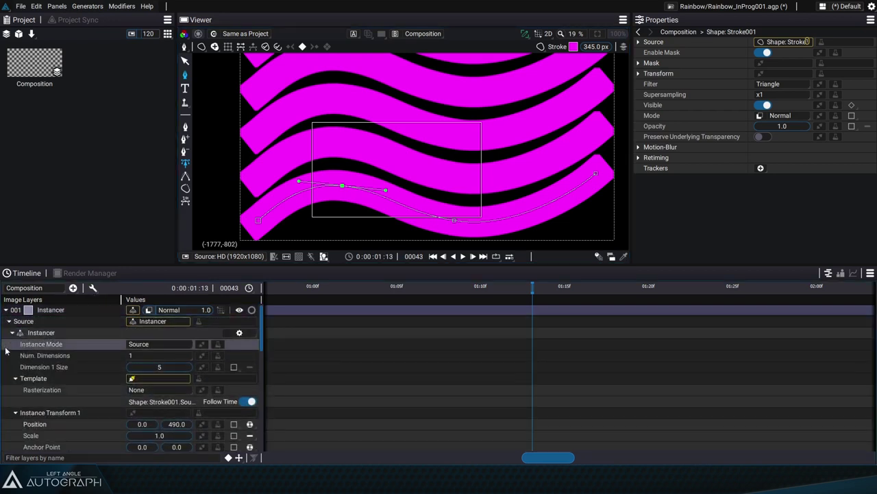
left_click(240, 380)
type("hue")
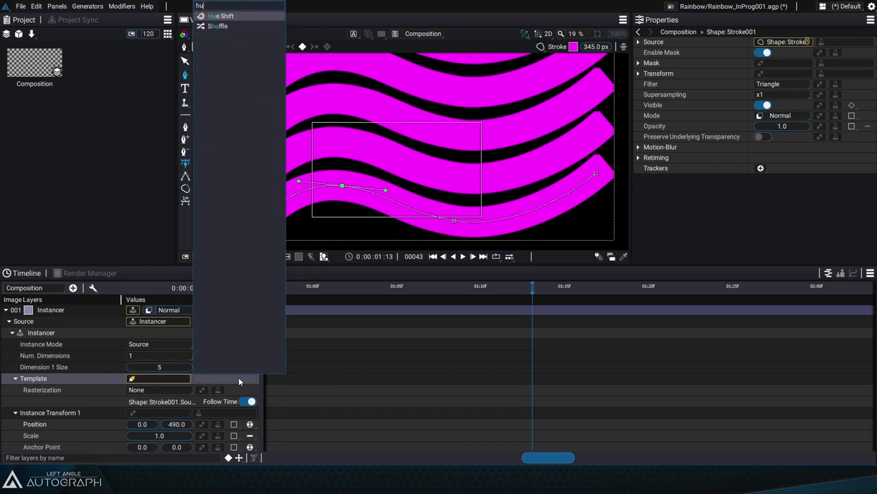
left_click(226, 16)
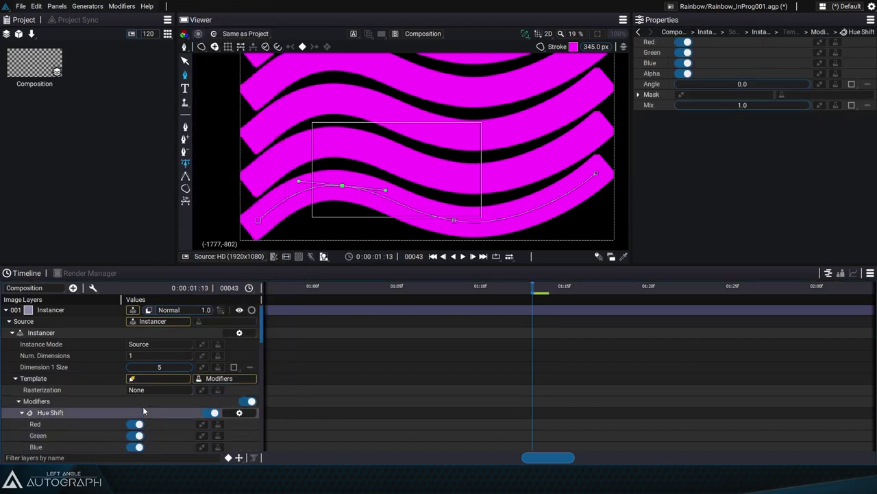
scroll(175, 389, "down", 5)
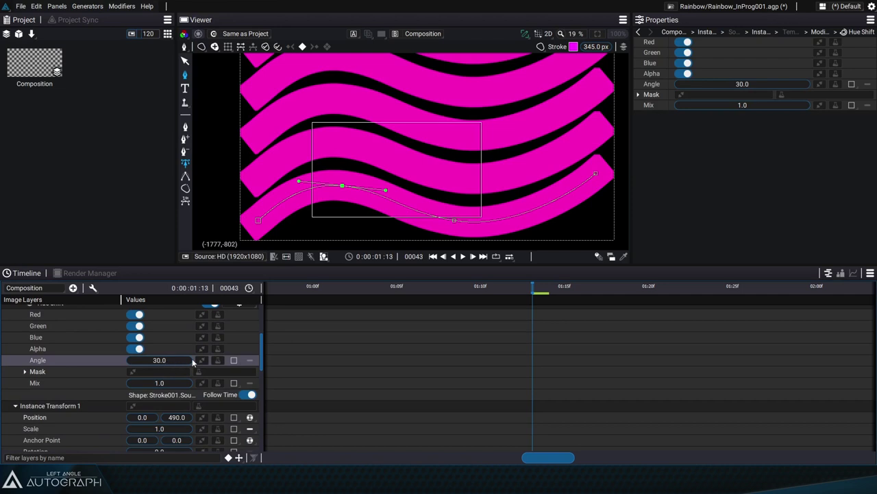
Add a Math modifier to the Hue Shift Angle and set its operation to Multiply.
left_click(216, 360)
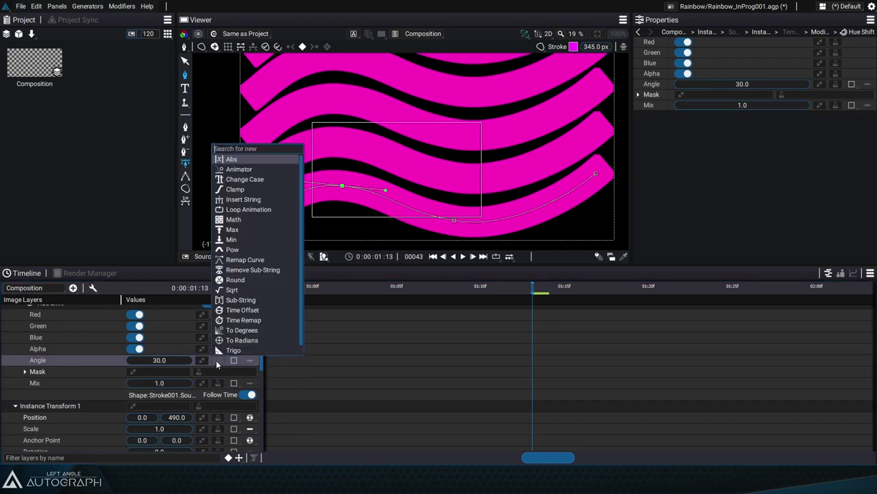
left_click(256, 220)
left_click(153, 394)
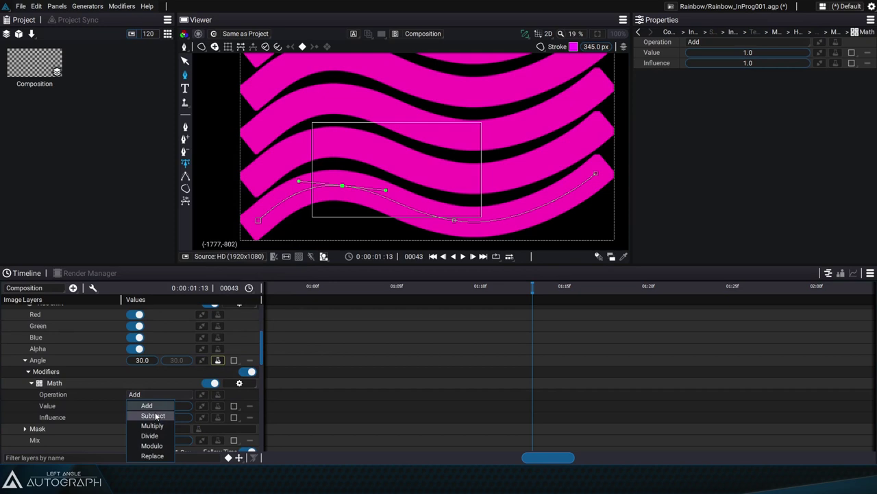
left_click(152, 426)
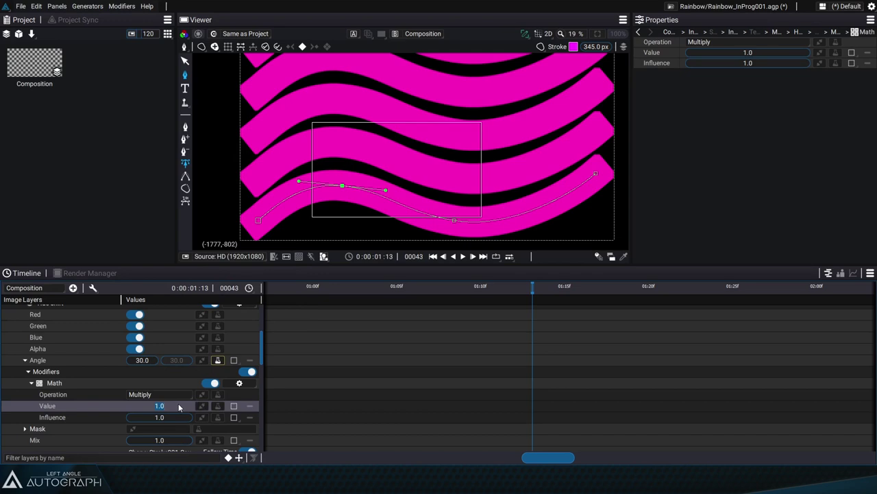
mouse_move(158, 407)
left_mouse_down()
mouse_move(208, 406)
mouse_move(161, 409)
left_mouse_up()
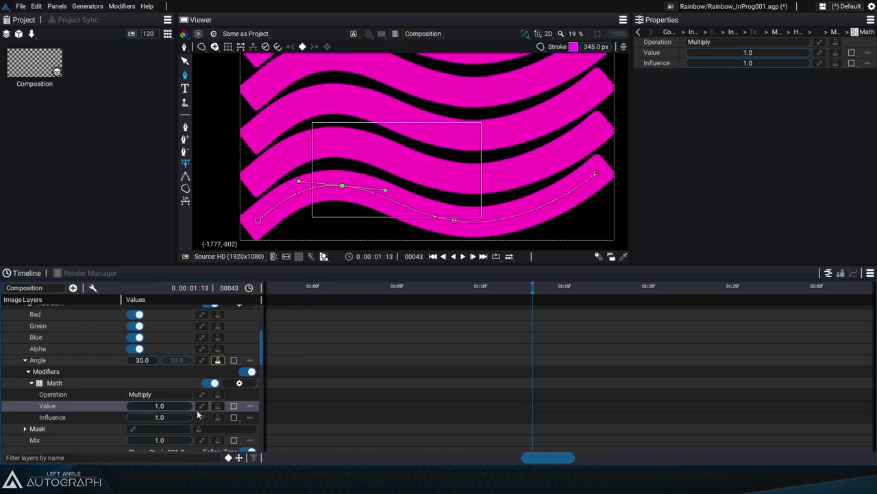
Drive the Math modifier's Value with an Instance Index generator so each stroke copy shifts hue.
left_click(214, 407)
left_click_drag(290, 349, 292, 379)
scroll(261, 373, "up", 1)
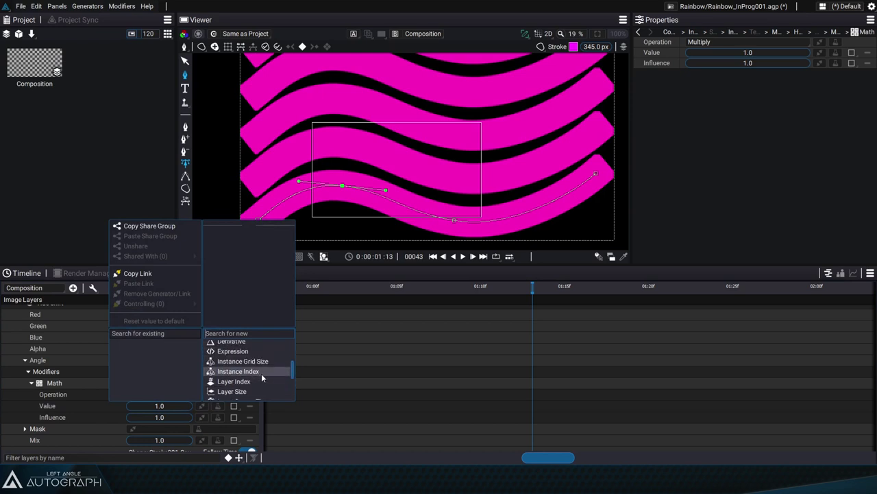
left_click(262, 373)
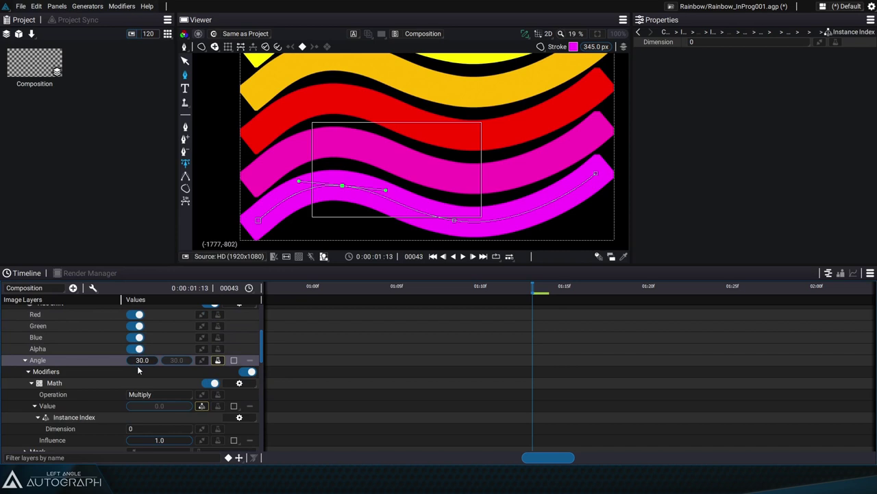
Collapse the Template settings and reduce Instance Transform 1's Y position to 227.0 so the colored strokes overlap.
scroll(264, 354, "up", 1)
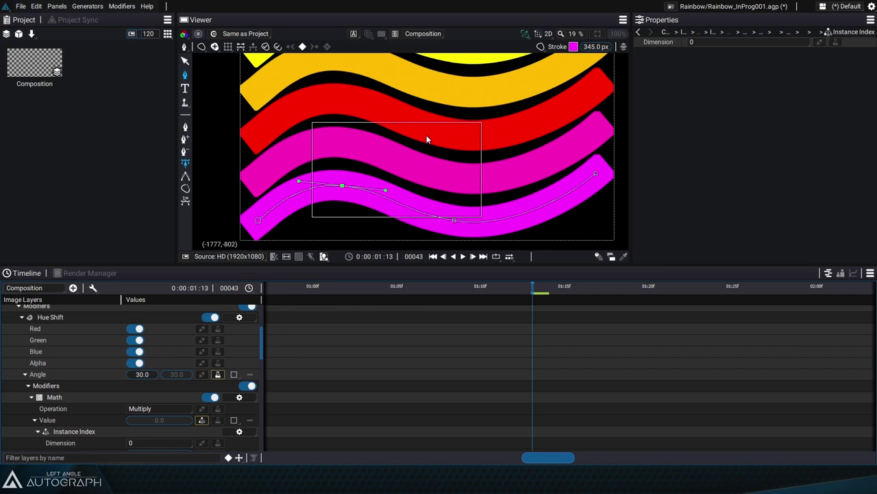
scroll(204, 307, "up", 5)
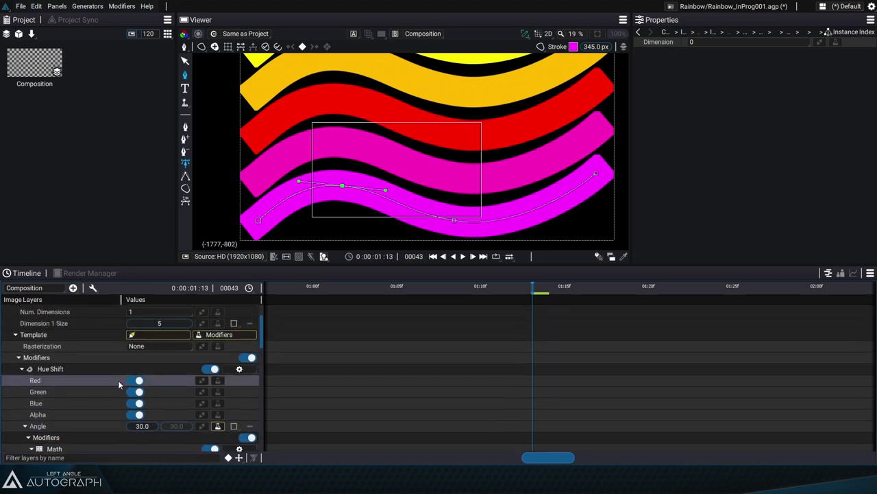
scroll(400, 132, "down", 2)
left_click_drag(399, 132, 390, 165)
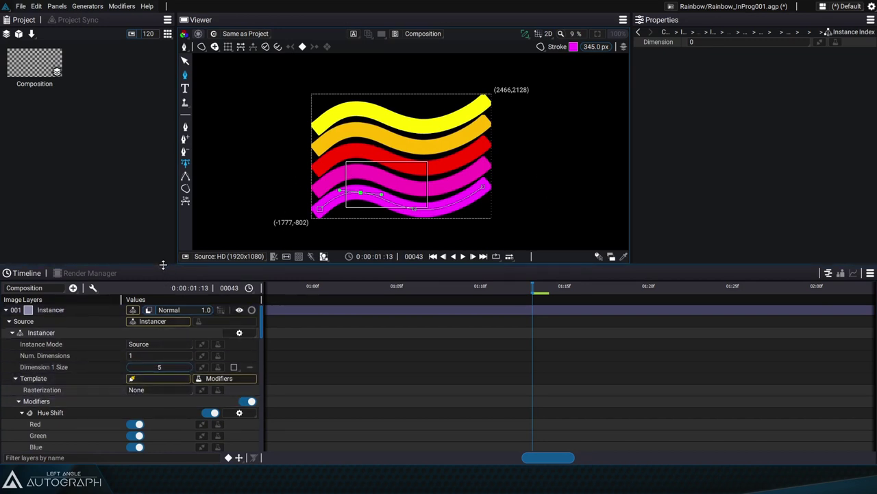
left_click_drag(165, 266, 164, 217)
left_click(15, 329)
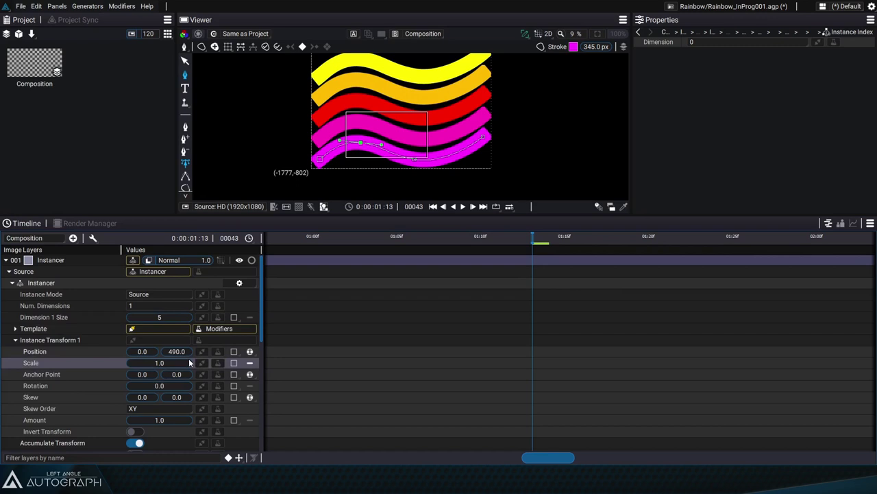
left_click_drag(177, 351, 120, 351)
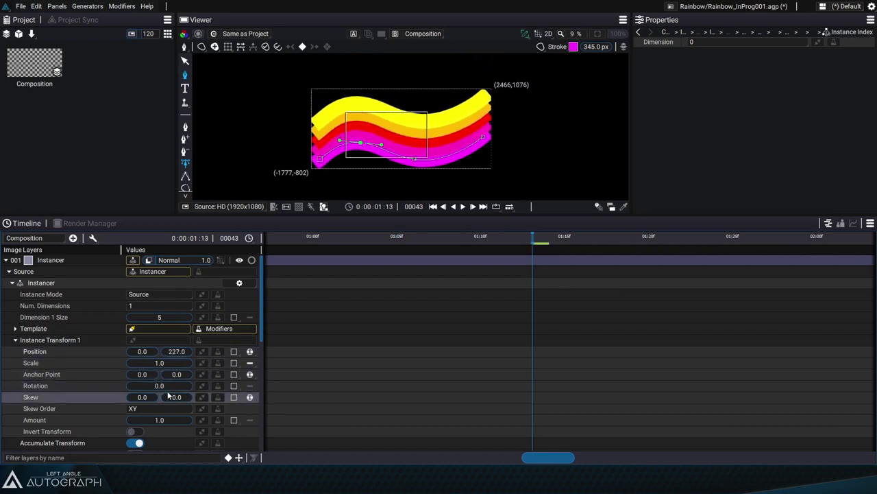
Set Instance Transform 1's Rotation to 4.0 and increase Dimension 1 Size to 11 to fan out more stroke copies.
mouse_move(165, 385)
left_mouse_down()
mouse_move(182, 385)
mouse_move(158, 387)
left_mouse_up()
left_click_drag(164, 317, 185, 317)
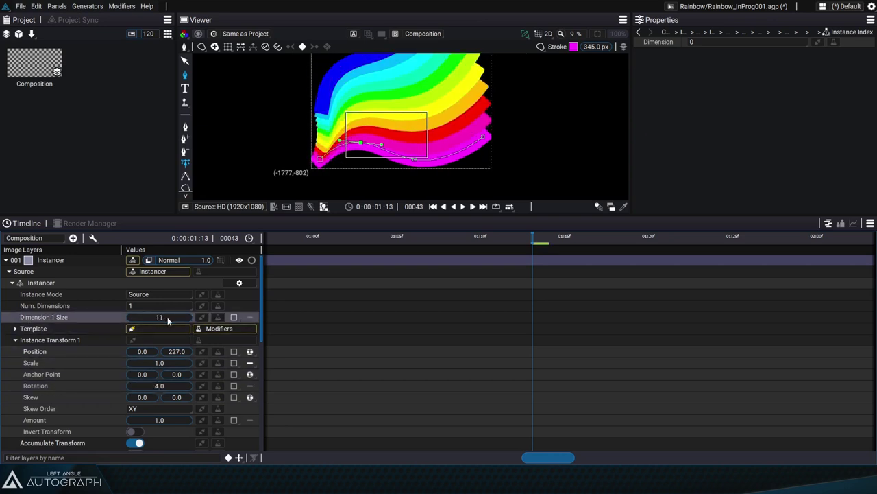
scroll(403, 349, "down", 5)
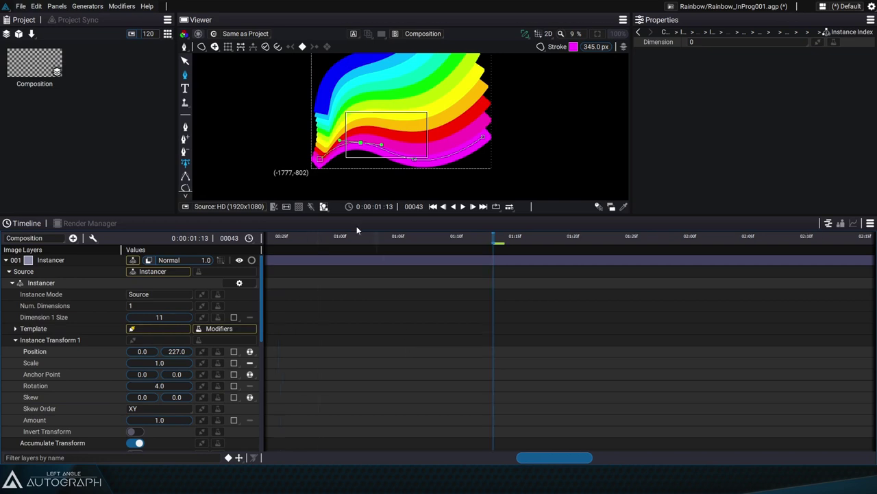
left_click_drag(299, 237, 354, 243)
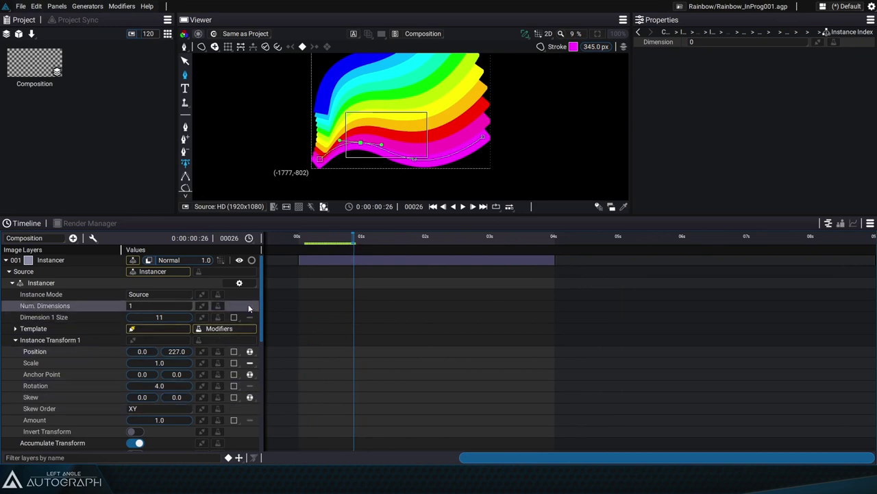
Set the Instance Time Offset to 2 frames and enable Accumulate Time Offset so the strokes draw on one after another.
left_click_drag(262, 295, 270, 346)
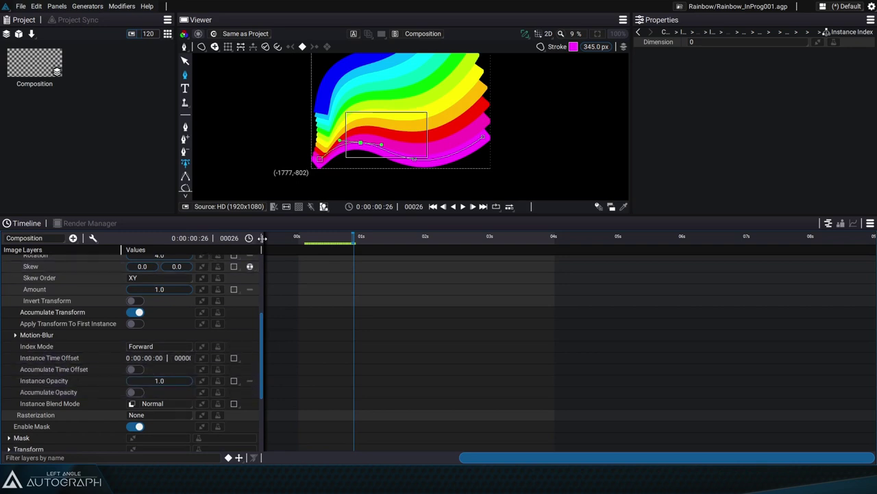
left_click_drag(262, 238, 281, 237)
mouse_move(182, 357)
left_mouse_down()
mouse_move(217, 358)
mouse_move(186, 360)
left_mouse_up()
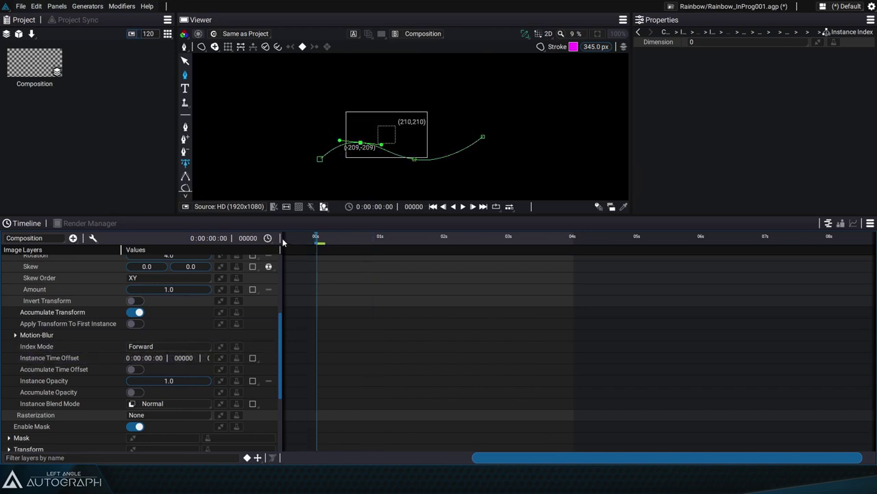
left_click_drag(282, 241, 322, 240)
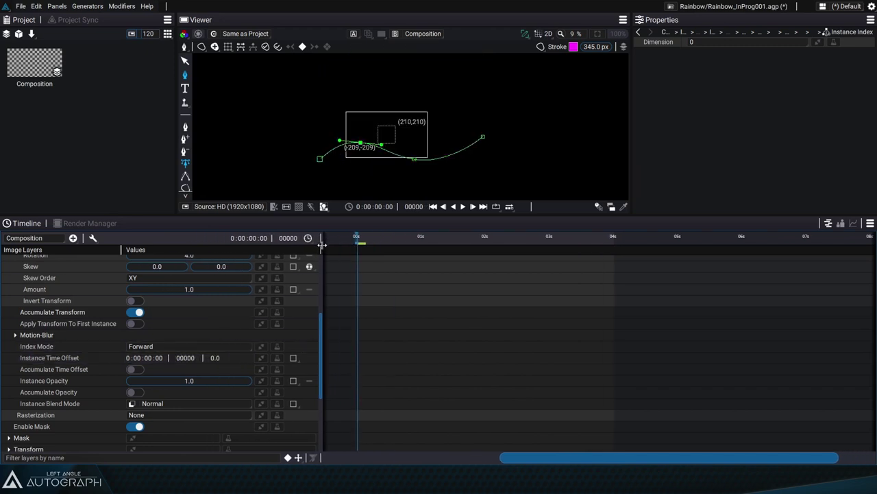
left_click(216, 360)
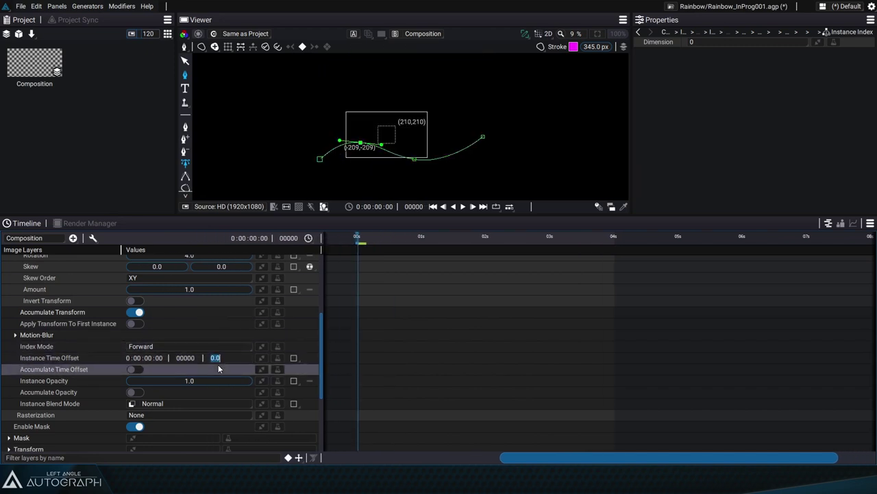
left_click(215, 358)
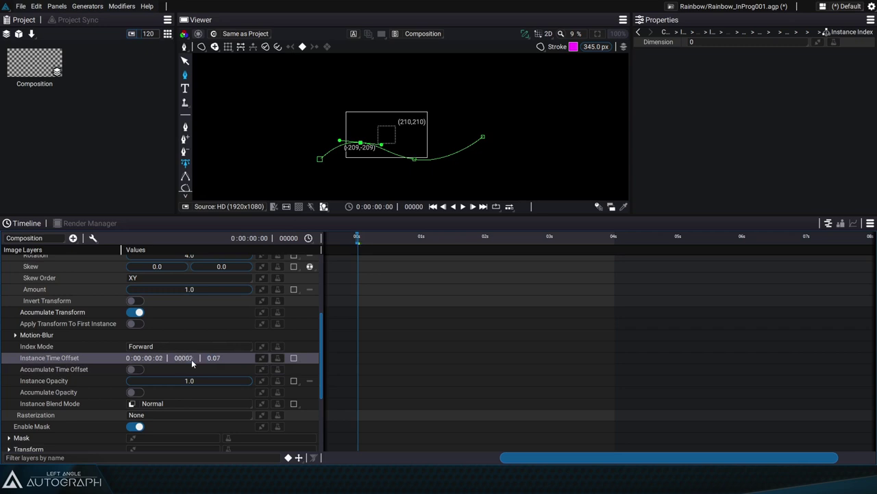
left_click_drag(379, 239, 447, 239)
left_click(136, 369)
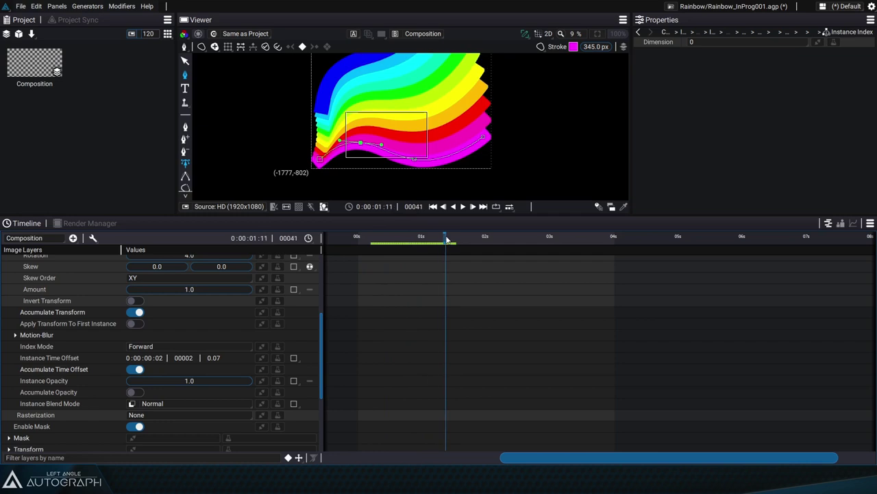
Increase the Instancer's Dimension 1 Size to 14.
scroll(225, 353, "up", 6)
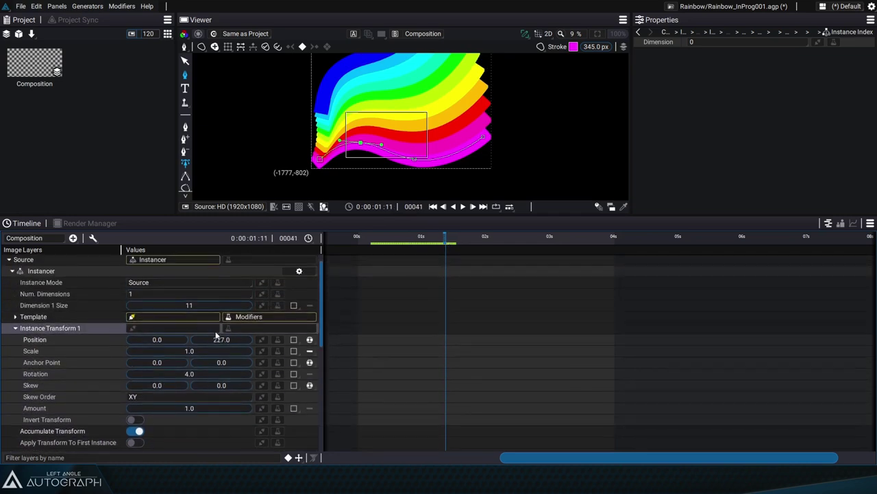
left_click_drag(188, 305, 209, 305)
scroll(35, 329, "up", 1)
Scale the Instancer layer to 0.60 and move it down so the colored strokes cover the composition frame.
left_click(56, 262)
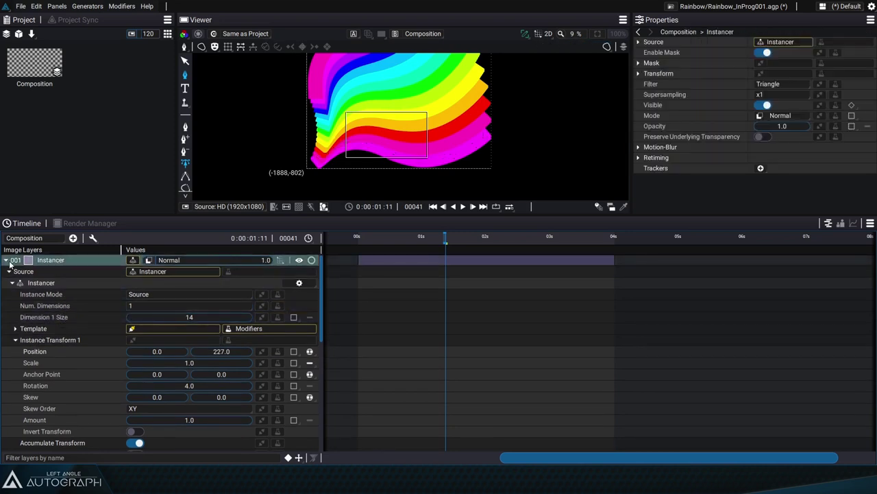
left_click(6, 261)
key("s")
scroll(172, 284, "down", 3)
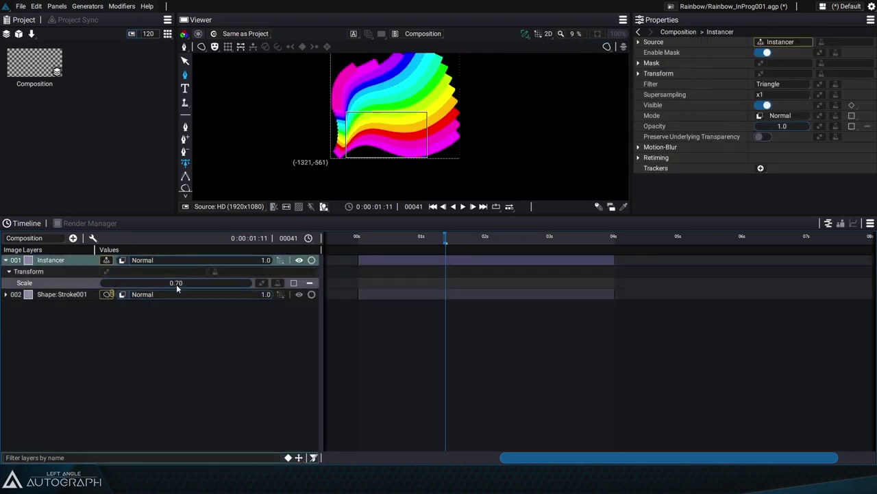
scroll(176, 283, "down", 1)
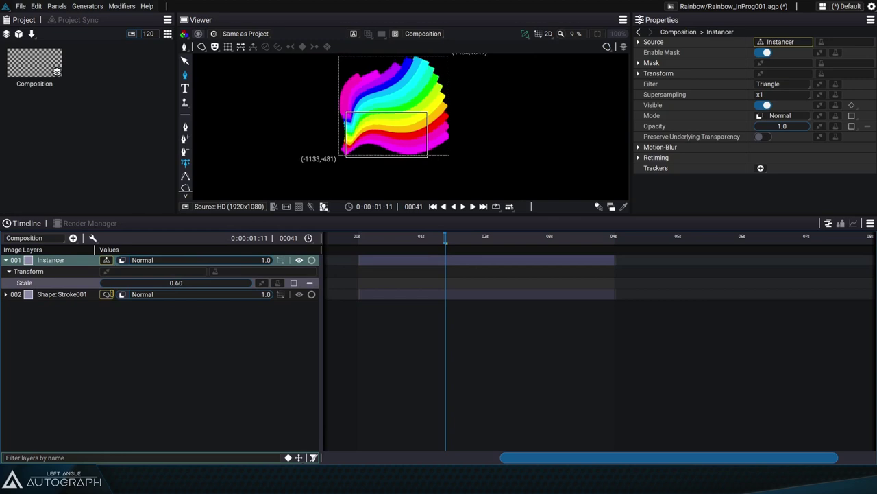
left_click(185, 61)
left_click_drag(387, 113, 386, 136)
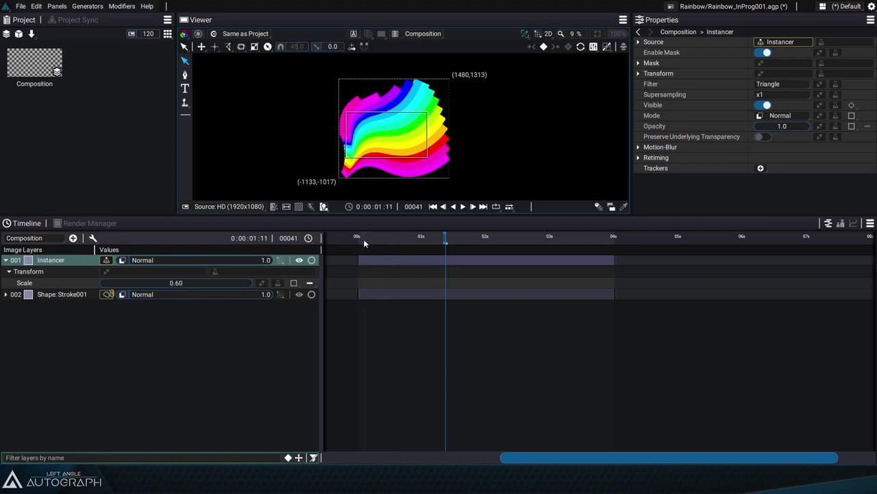
left_click_drag(364, 239, 478, 238)
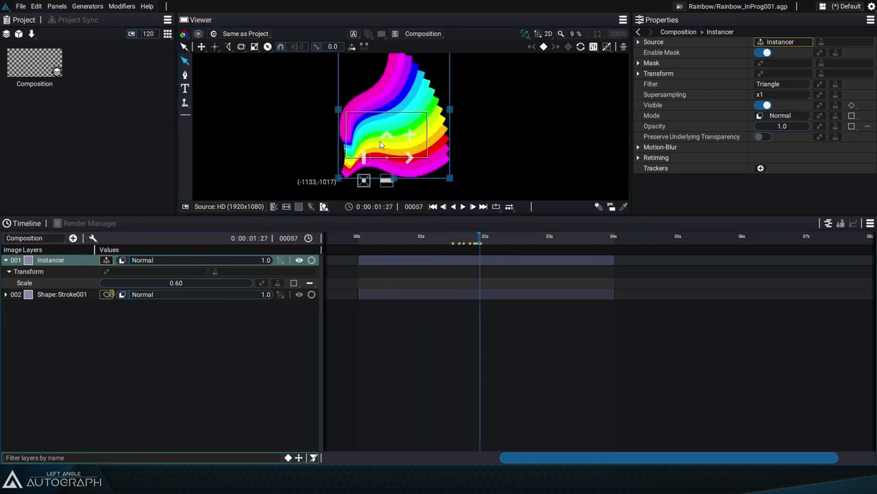
Clip the viewer to the composition frame, fit the frame in view and enlarge the viewer area.
left_click(273, 206)
left_click(597, 40)
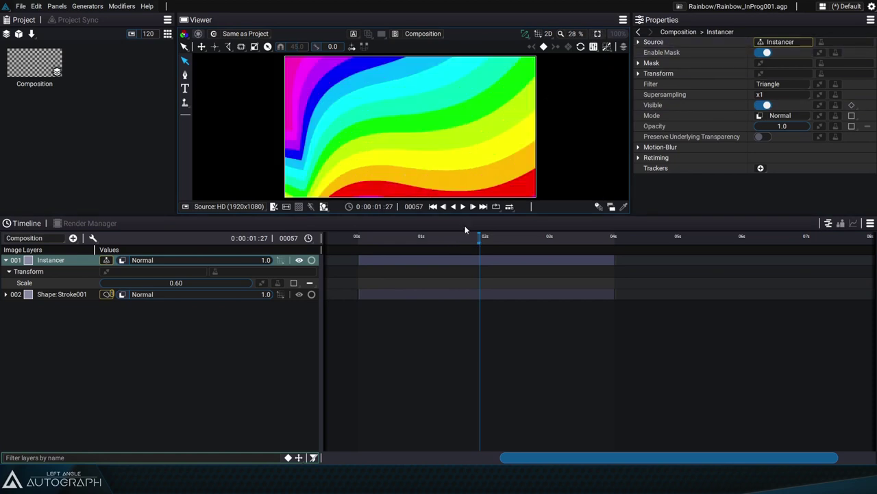
mouse_move(480, 216)
left_mouse_down()
mouse_move(473, 287)
mouse_move(372, 277)
mouse_move(466, 278)
left_mouse_up()
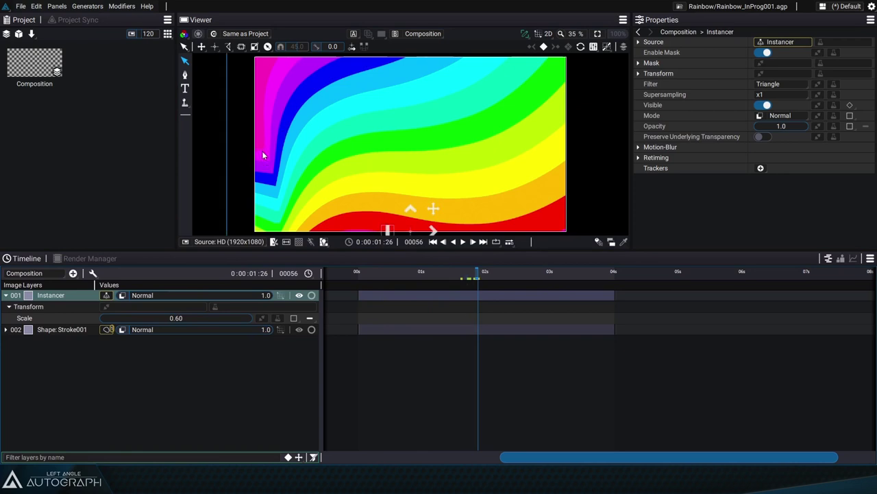
Move the first point of the Shape: Stroke001 path farther outside the frame, flatten its tangent, and preview the result.
left_click(62, 329)
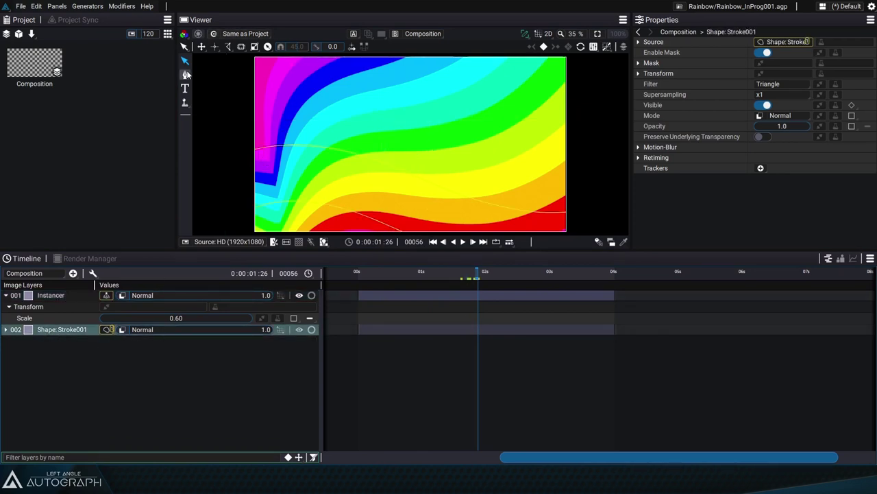
left_click(184, 61)
left_click(206, 68)
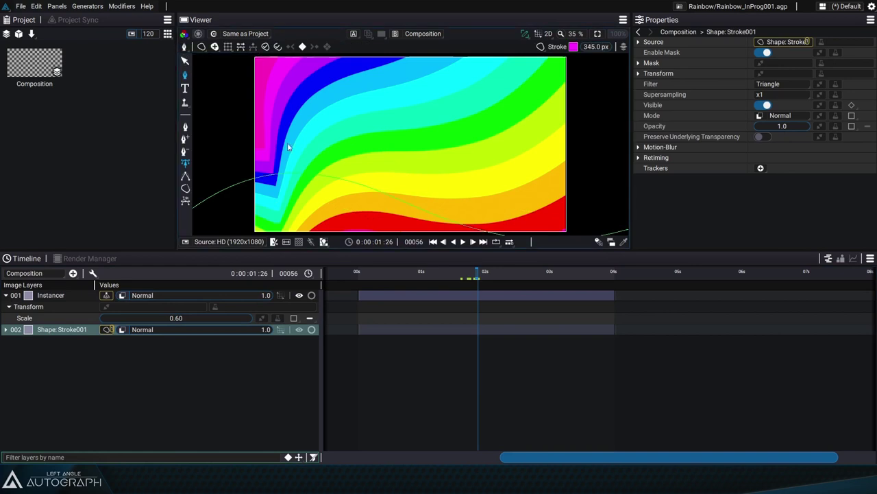
scroll(338, 174, "down", 2)
left_click_drag(323, 190, 395, 169)
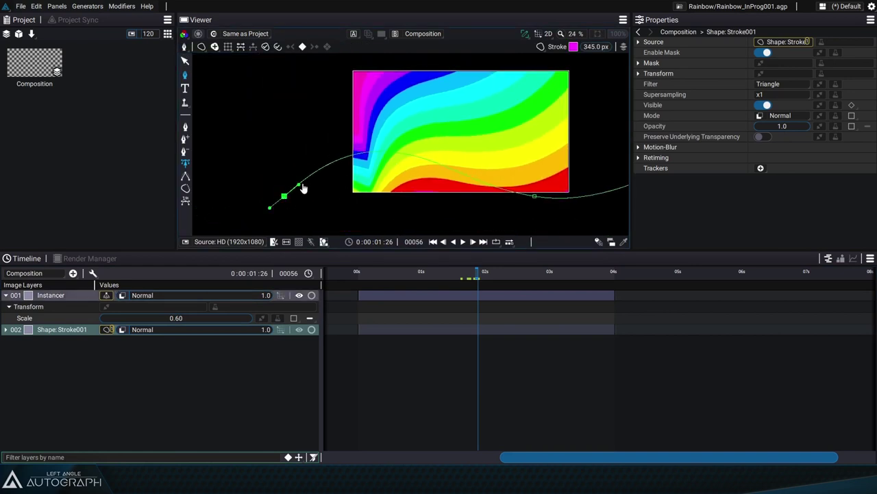
mouse_move(302, 191)
left_mouse_down()
mouse_move(310, 199)
mouse_move(251, 207)
left_mouse_up()
left_click(360, 272)
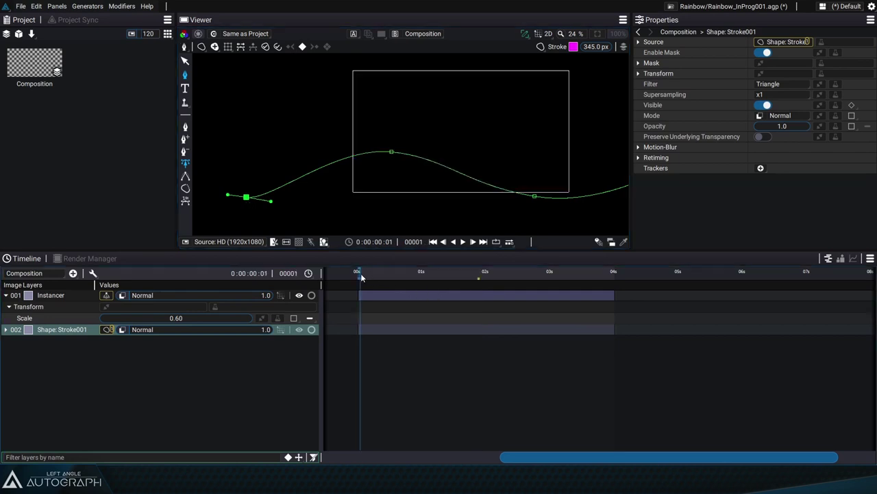
left_click_drag(389, 278, 448, 272)
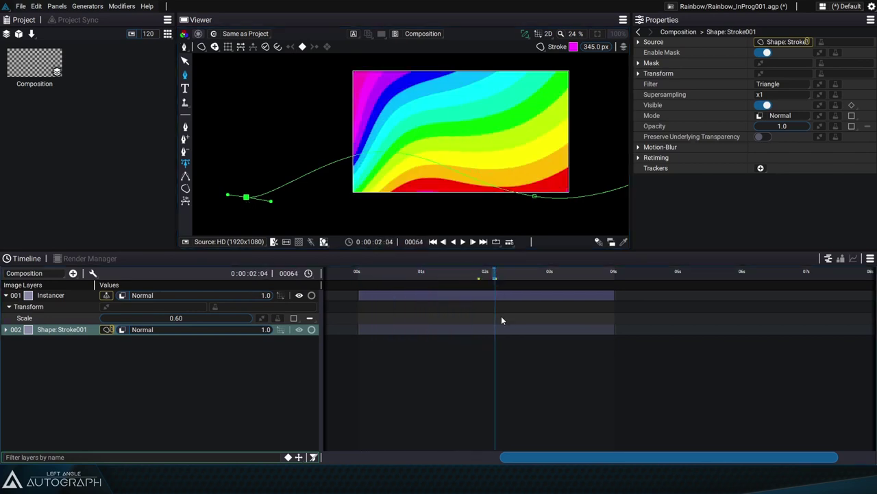
Expose Path 1 of Shape: Stroke001 and add a path keyframe at frame 0.
left_click(6, 329)
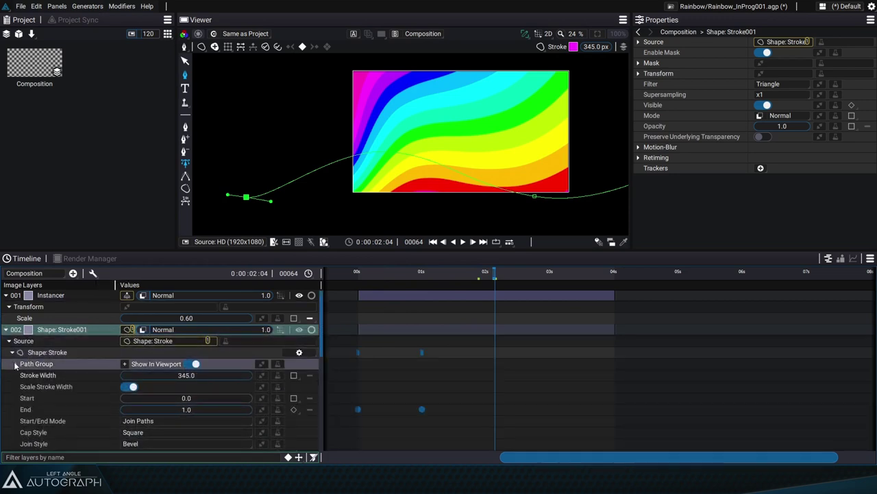
left_click(15, 363)
left_click(50, 375)
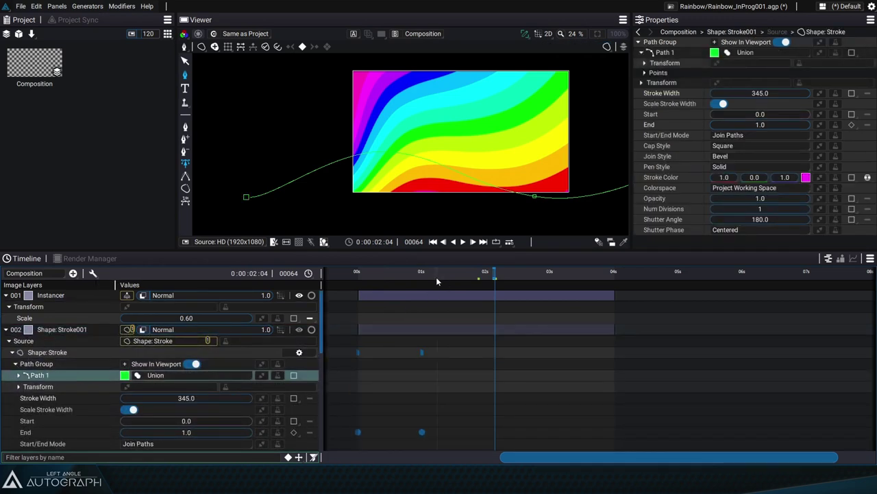
left_click_drag(427, 272, 379, 274)
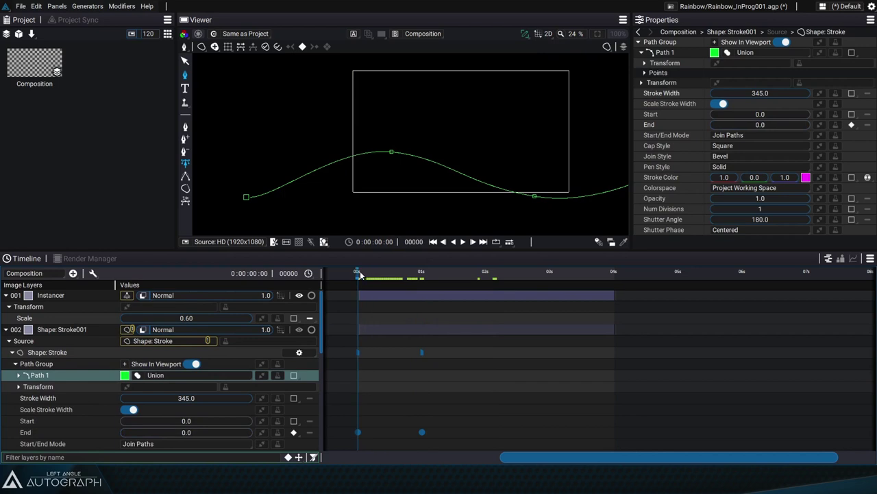
left_click(294, 375)
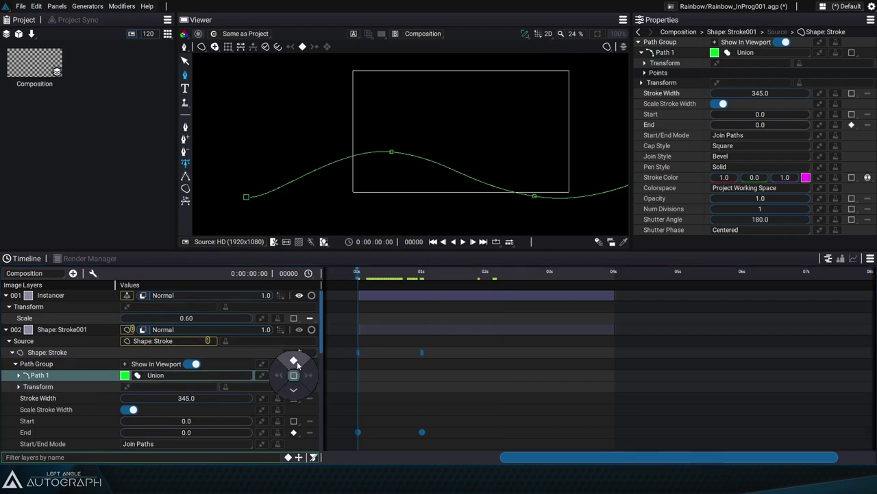
left_click(295, 362)
At frame 111, keyframe a reshaped Path 1 by raising its first and last points and lowering the trough point.
left_click_drag(377, 272, 596, 273)
left_click_drag(245, 199, 236, 172)
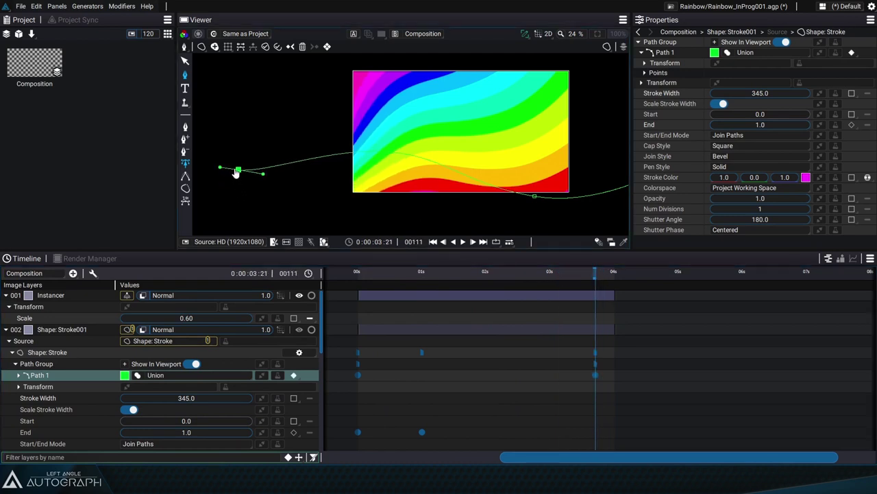
left_click_drag(536, 197, 534, 225)
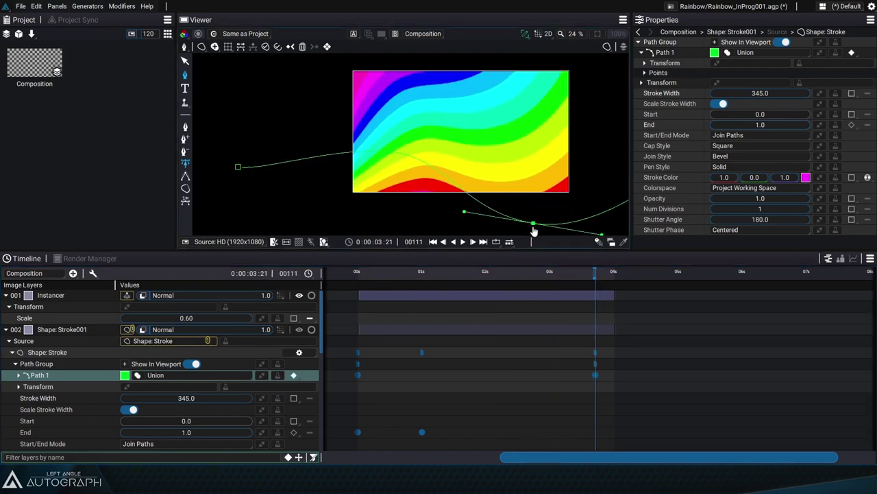
left_click_drag(595, 173, 458, 166)
left_click_drag(579, 130, 569, 77)
left_click_drag(580, 274, 552, 293)
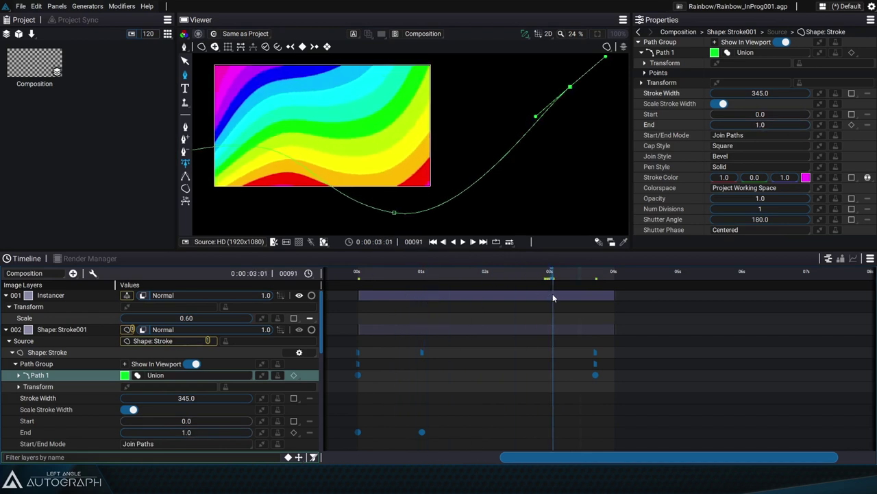
Copy the stroke's two End keyframes and paste them onto its Start parameter at frame 79.
left_click(16, 364)
scroll(121, 365, "down", 3)
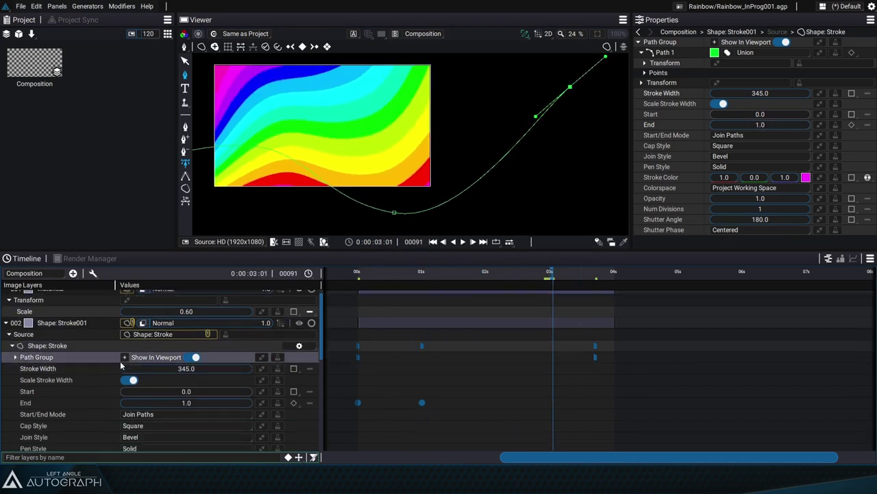
left_click_drag(375, 288, 438, 288)
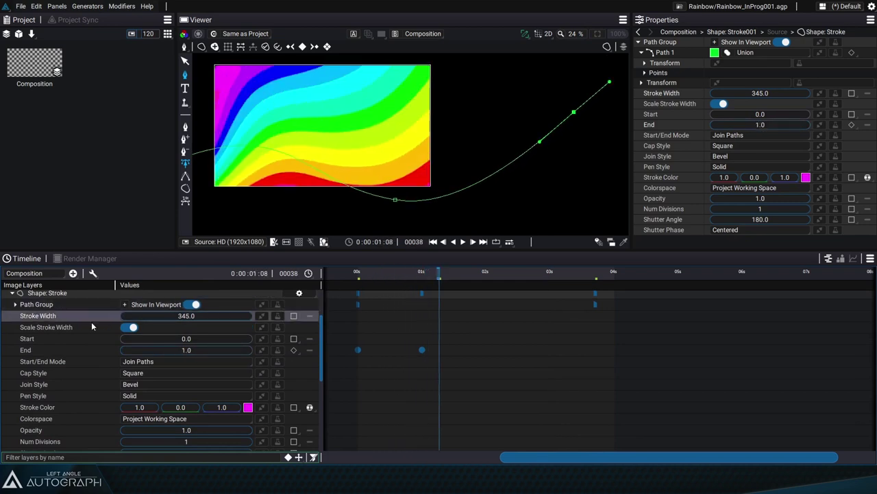
left_click_drag(363, 274, 529, 279)
left_click(447, 345)
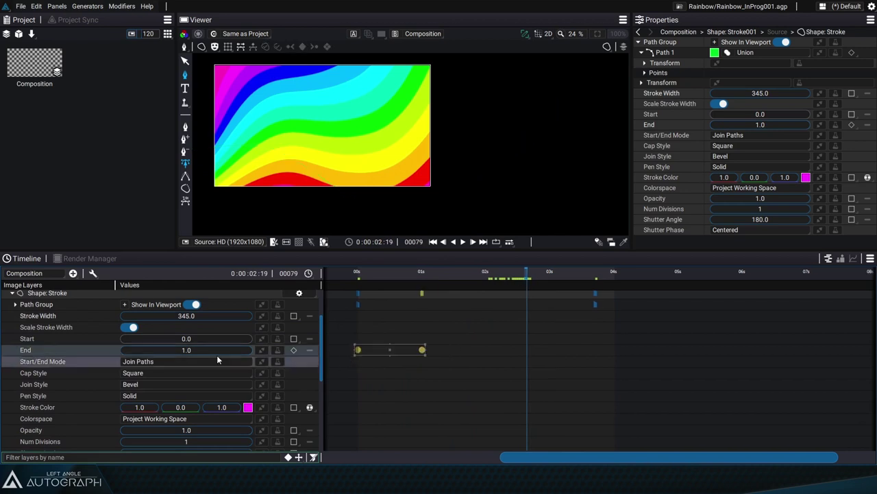
left_click(63, 337)
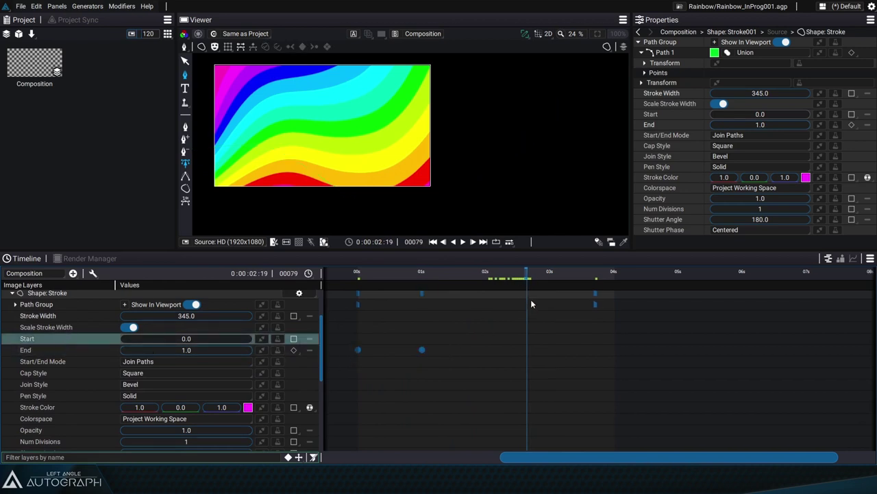
key("ctrl+v")
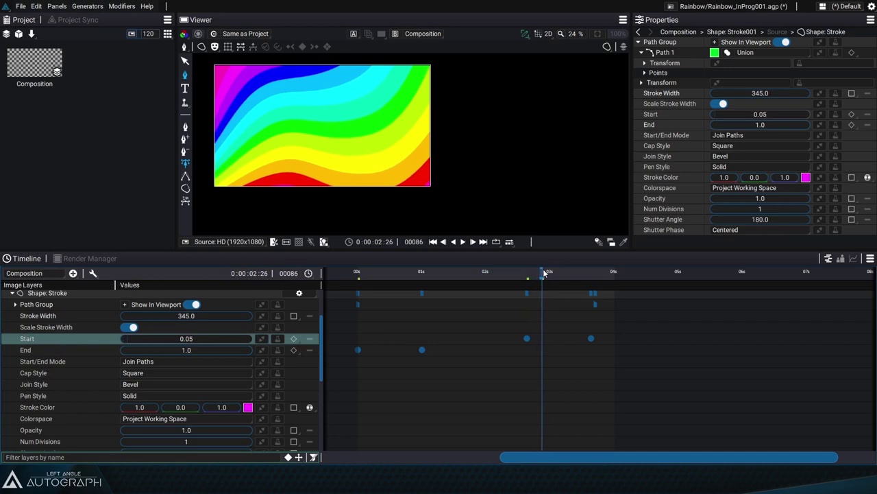
Shift both Start keyframes earlier to begin just after the 2-second mark, and play the animation from frame 0.
mouse_move(543, 273)
left_mouse_down()
mouse_move(603, 275)
mouse_move(494, 283)
mouse_move(545, 292)
left_mouse_up()
mouse_move(526, 340)
left_mouse_down()
mouse_move(475, 334)
mouse_move(500, 331)
mouse_move(492, 338)
left_mouse_up()
left_click(362, 272)
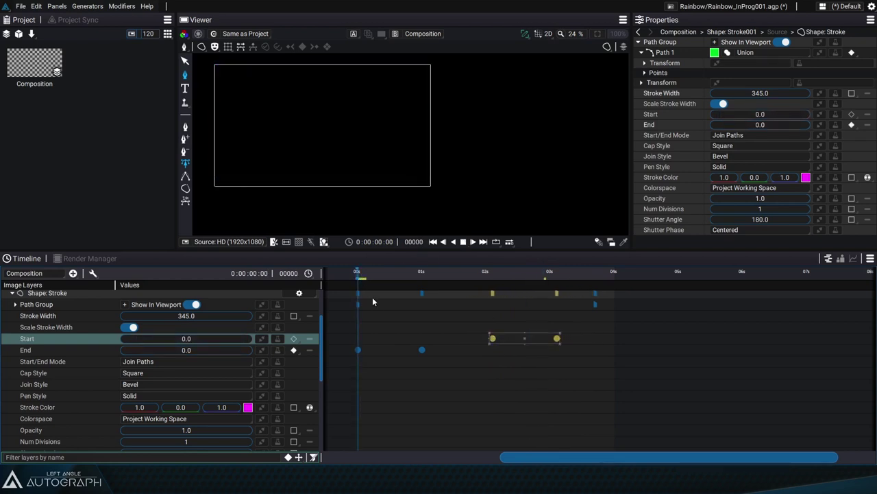
key("space")
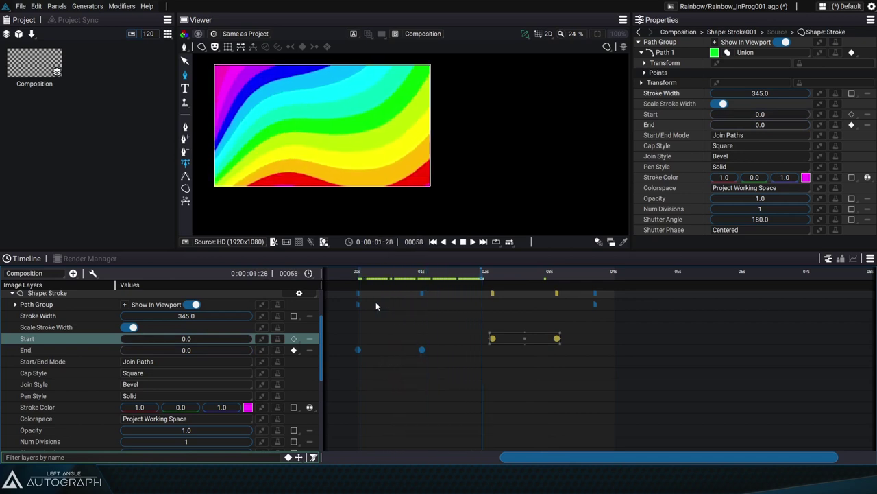
Stop the preview, scrub to frame 45, fit the composition in the viewer and collapse both layers.
key("space")
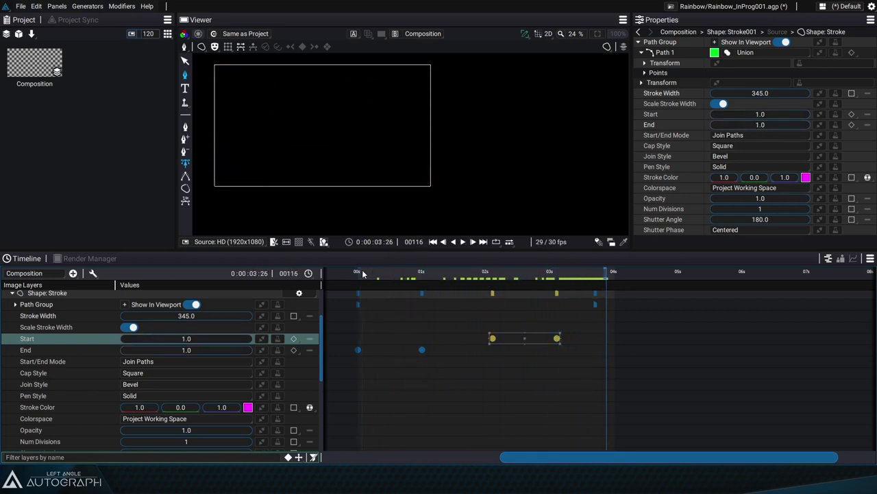
left_click_drag(379, 275, 454, 273)
left_click(598, 33)
scroll(8, 331, "up", 3)
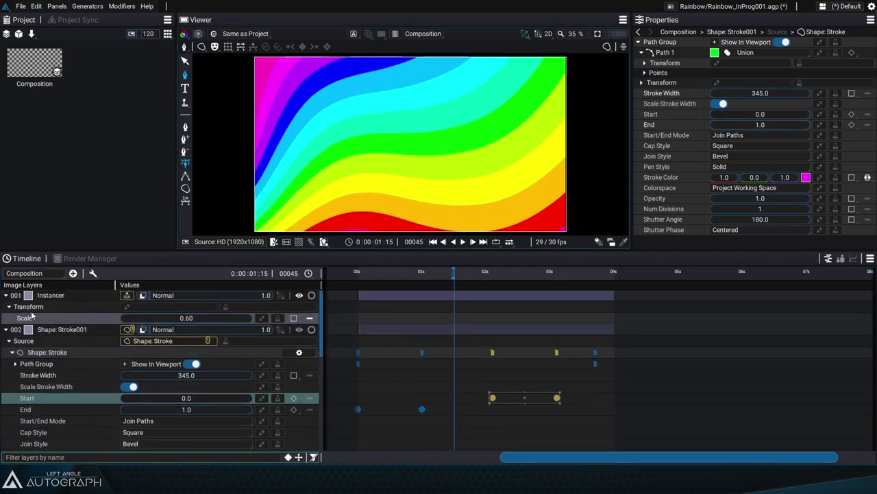
left_click(6, 329)
left_click(6, 295)
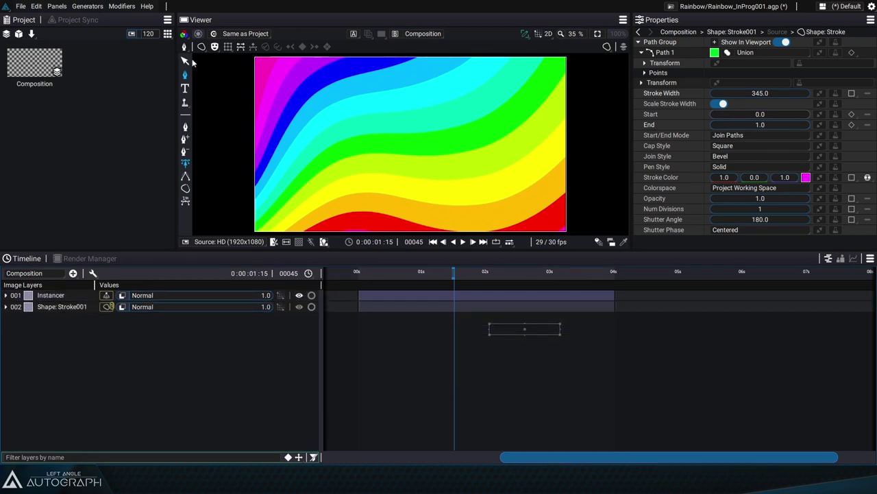
Add a Text layer to the composition and solo it.
left_click(185, 89)
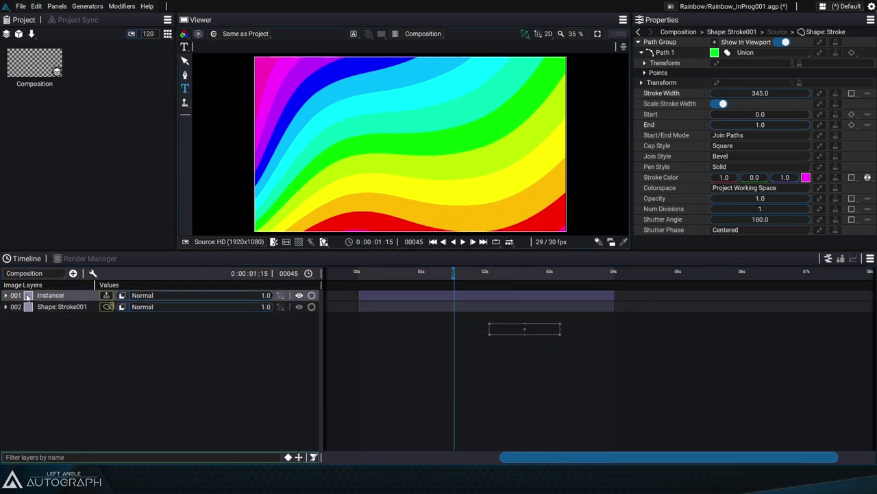
left_click(73, 273)
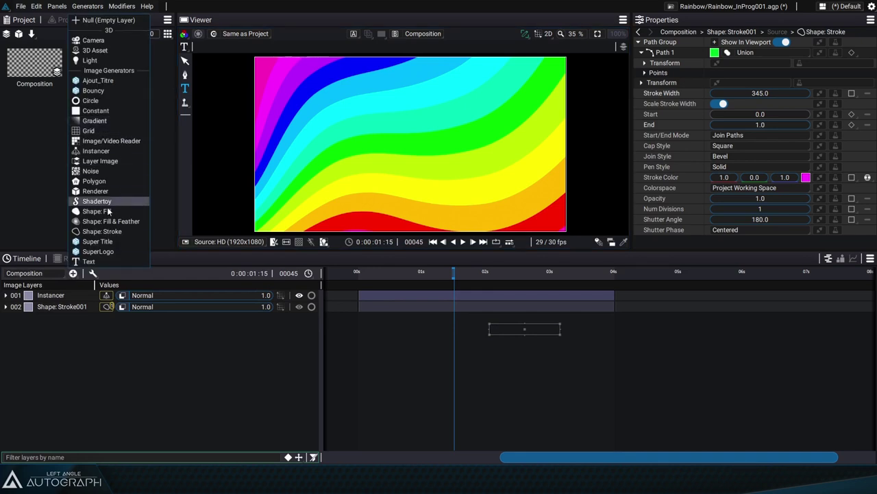
left_click(103, 262)
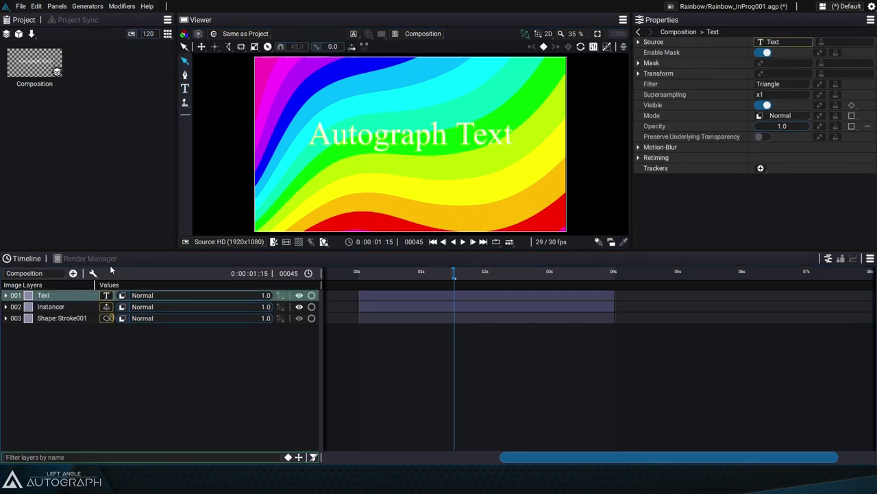
left_click(311, 295)
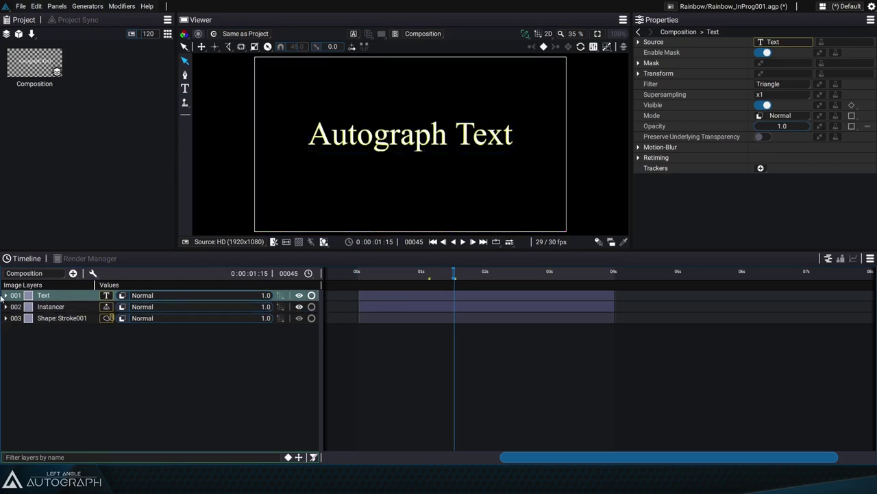
Set the font family in the Text layer's Default Style to Impact.
left_click(110, 299)
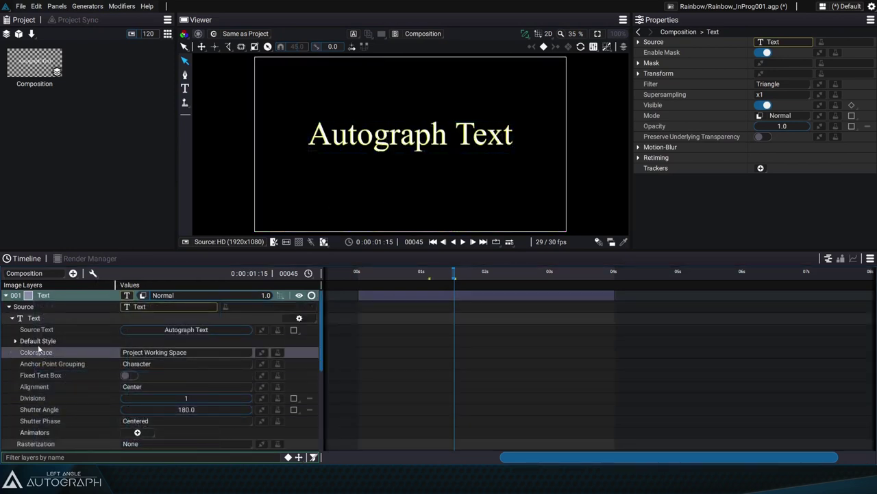
left_click(15, 341)
left_click(159, 351)
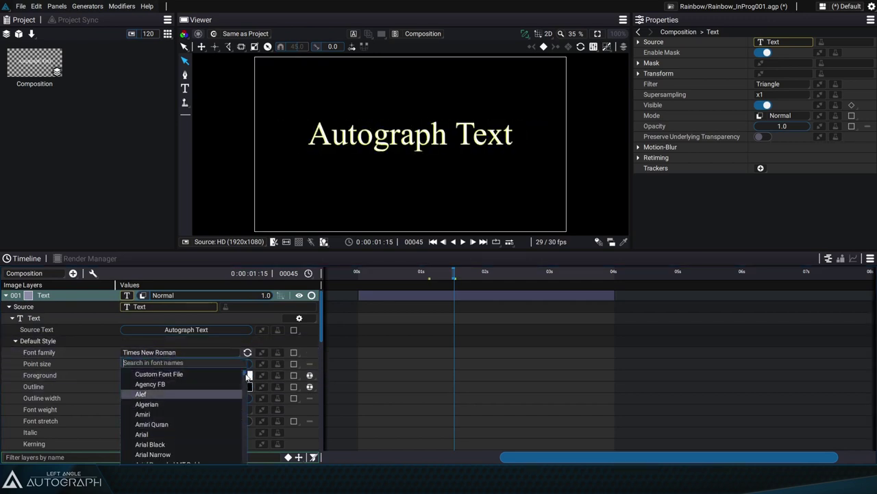
scroll(181, 411, "down", 15)
type("impa")
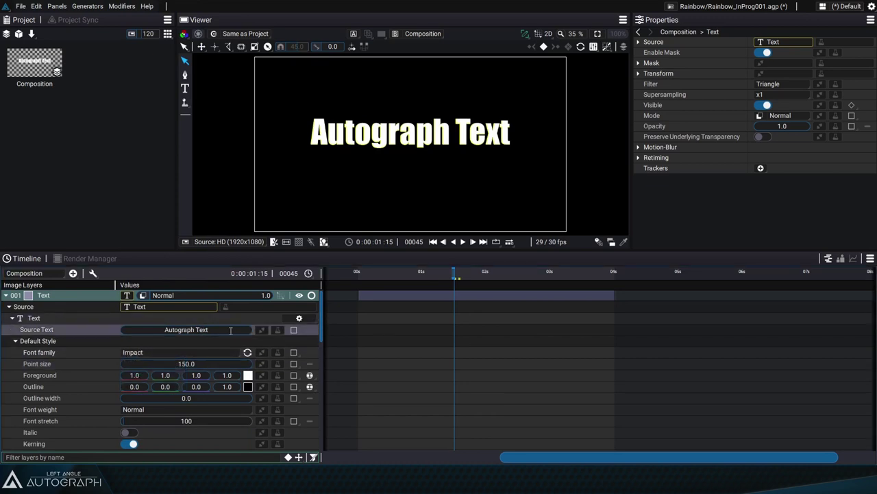
type("RA")
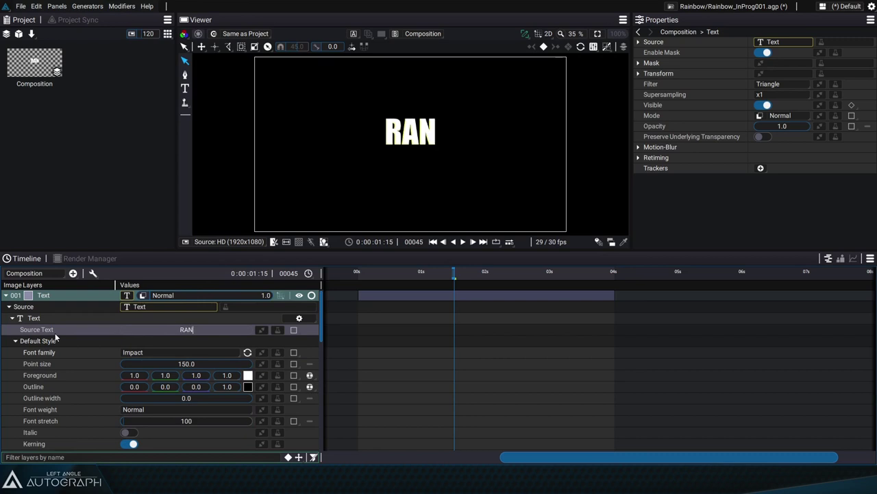
type("INBOW")
Set the source text to RAINBOW and its point size to 270.
key("Return")
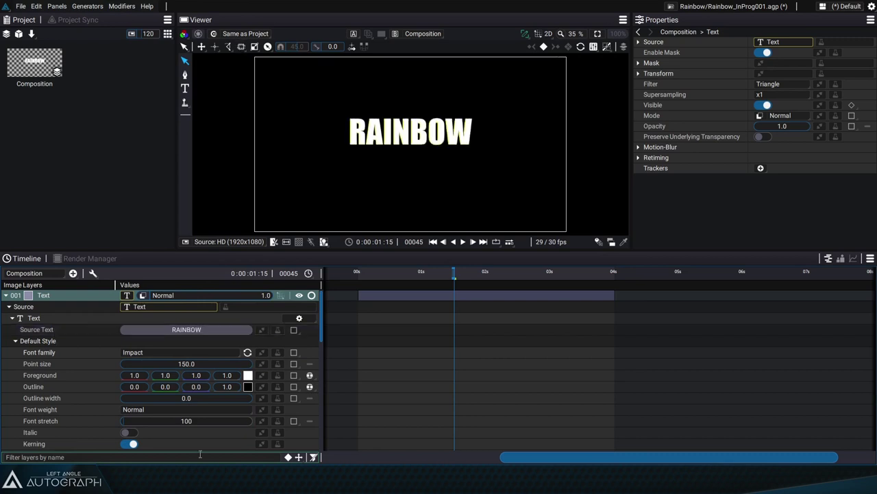
mouse_move(187, 364)
left_mouse_down()
mouse_move(226, 363)
mouse_move(188, 365)
left_mouse_up()
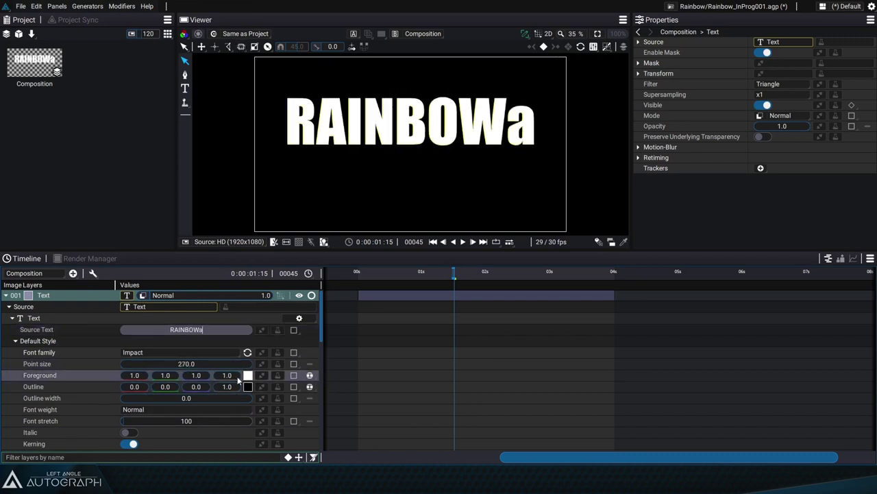
left_click(52, 319)
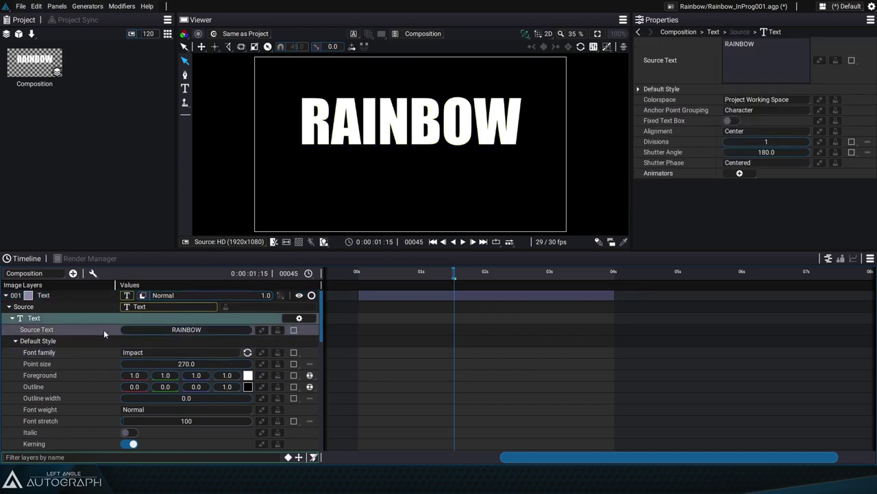
Set the Text layer's vertical anchor point to 133 to centre it, and its scale to 0.85.
key("a")
left_click_drag(215, 318, 308, 318)
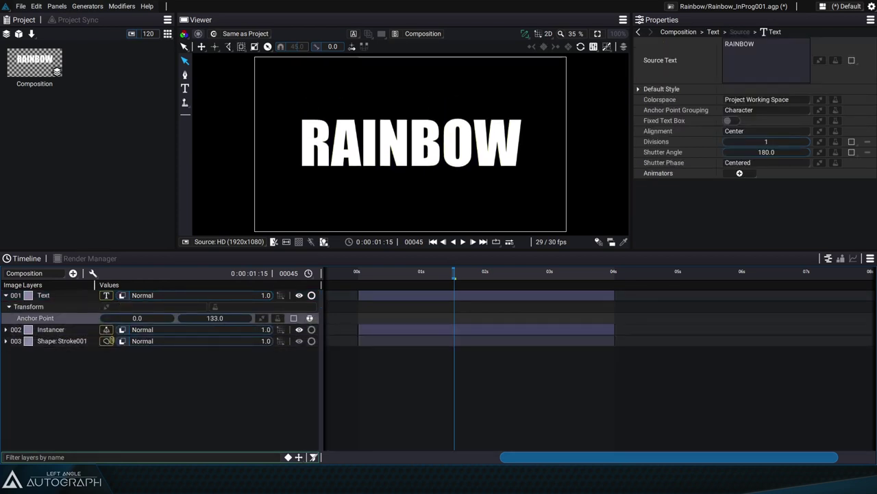
left_click(68, 306)
key("s")
left_click_drag(176, 317, 206, 320)
Keyframe the text's scale at frame 0, add a larger scale keyframe at frame 119, and return to frame 0.
left_click(407, 271)
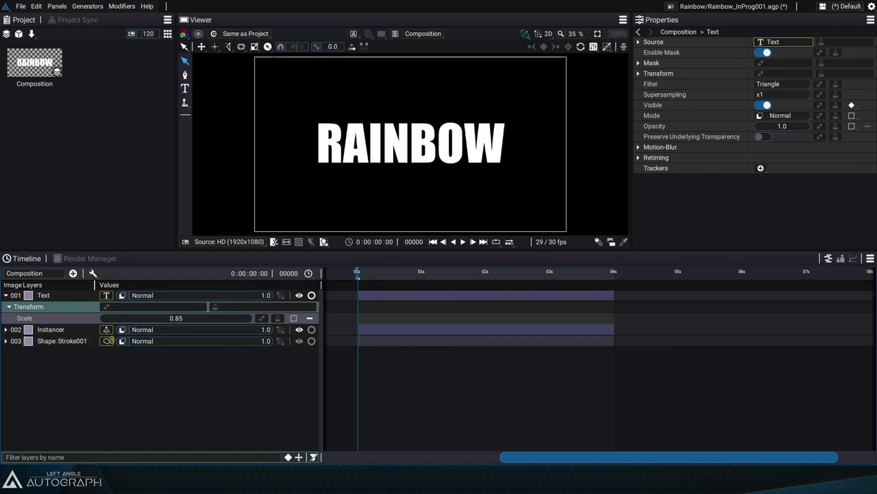
left_click(292, 318)
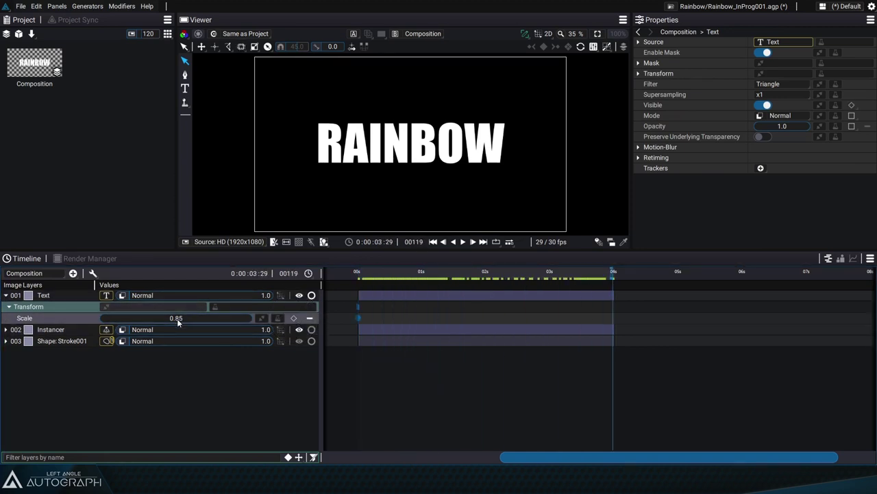
left_click_drag(177, 318, 211, 318)
left_click_drag(364, 275, 333, 306)
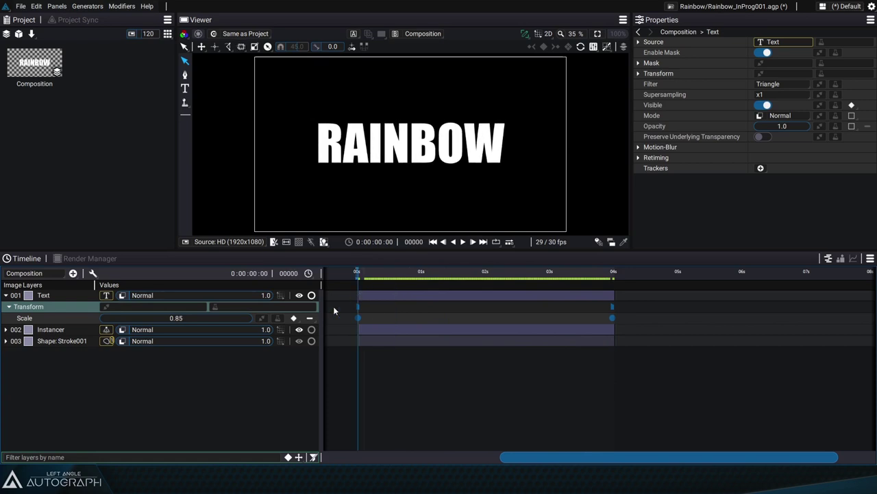
Expose the Text layer's source parameters down to Animators.
double_click(52, 295)
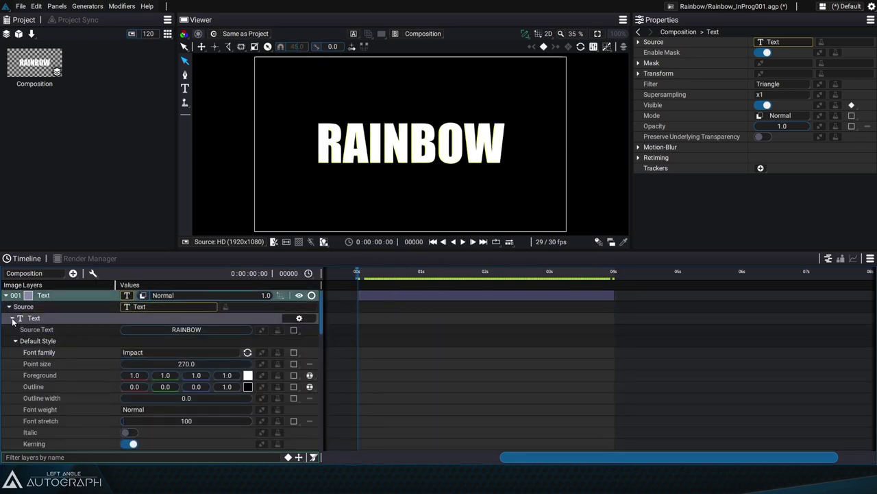
left_click(61, 340)
scroll(69, 341, "down", 2)
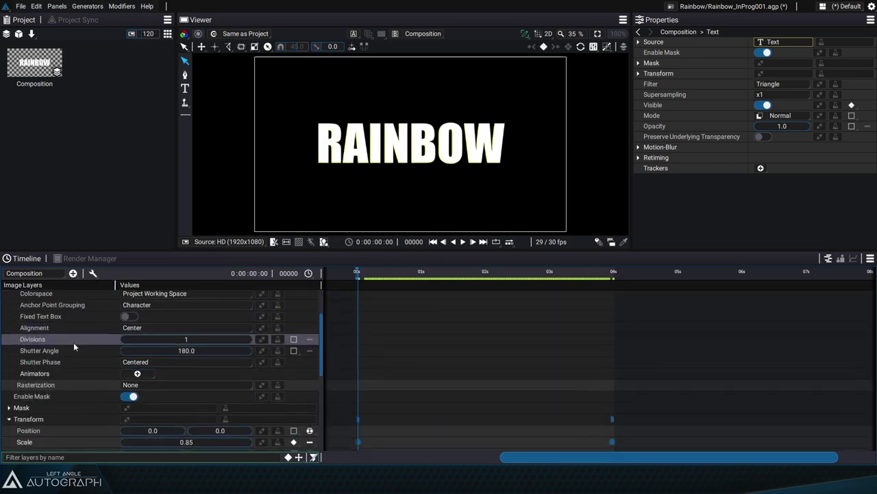
left_click(136, 373)
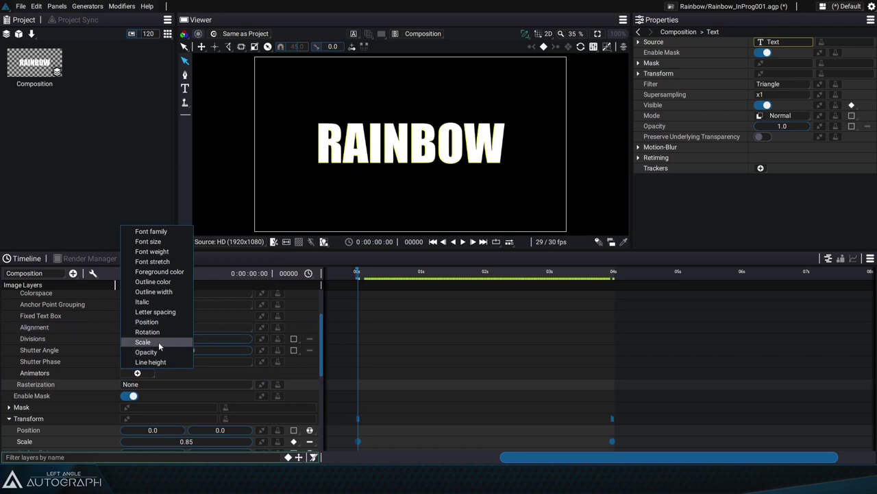
left_click(322, 323)
left_click_drag(323, 331, 324, 300)
Set the opacity in the text's Default Style to 0.
left_click(15, 340)
scroll(75, 394, "down", 5)
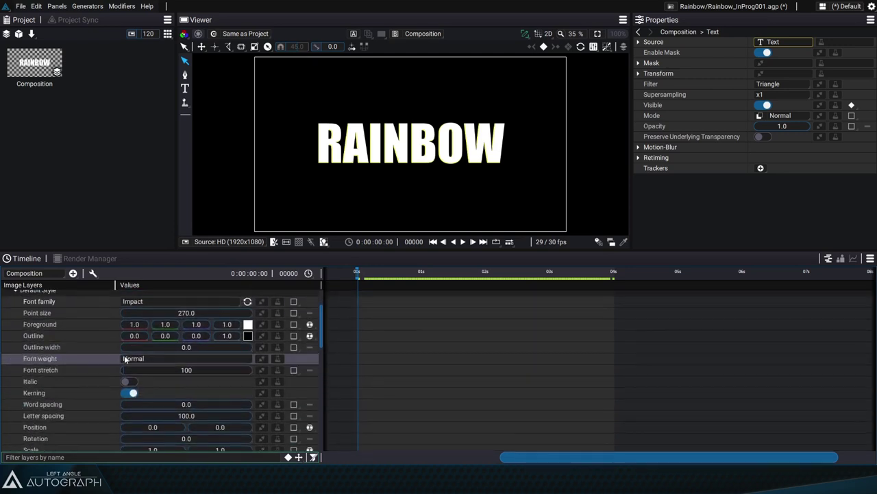
scroll(144, 401, "down", 5)
left_click(202, 396)
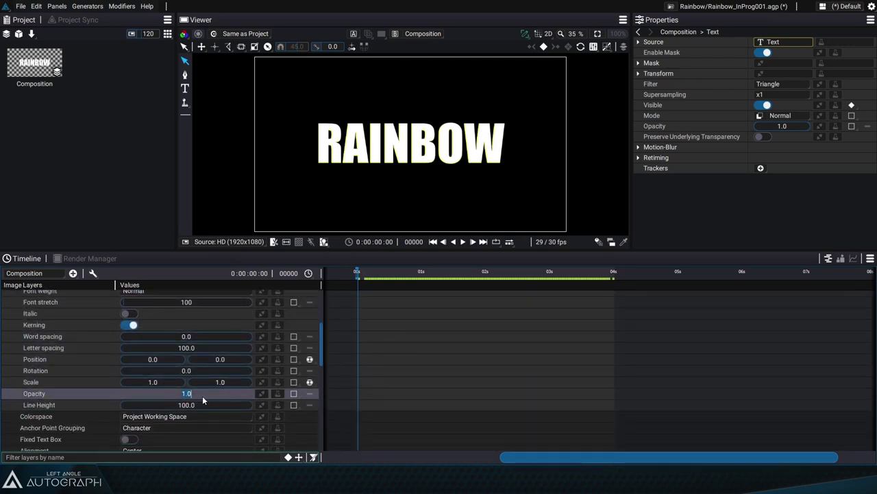
type("0")
key("Return")
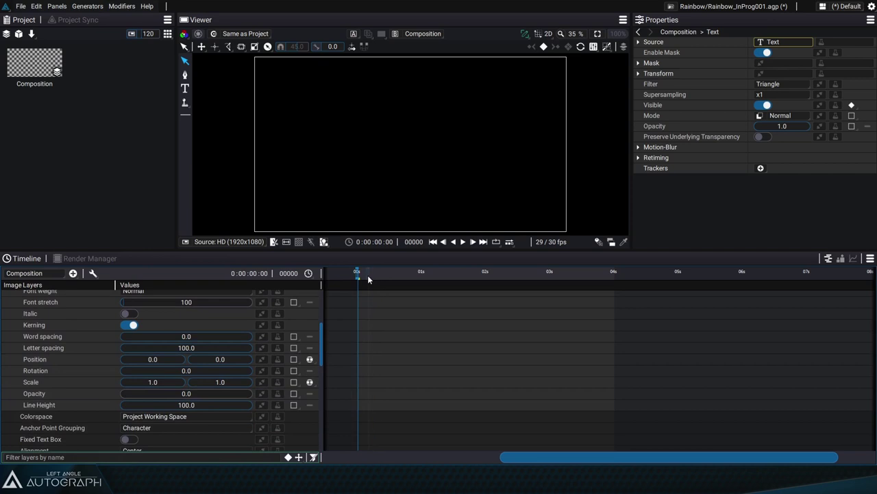
Add an Opacity animator to the text and expand its RangeSelector.
scroll(182, 397, "down", 3)
scroll(184, 381, "up", 2)
scroll(184, 381, "down", 1)
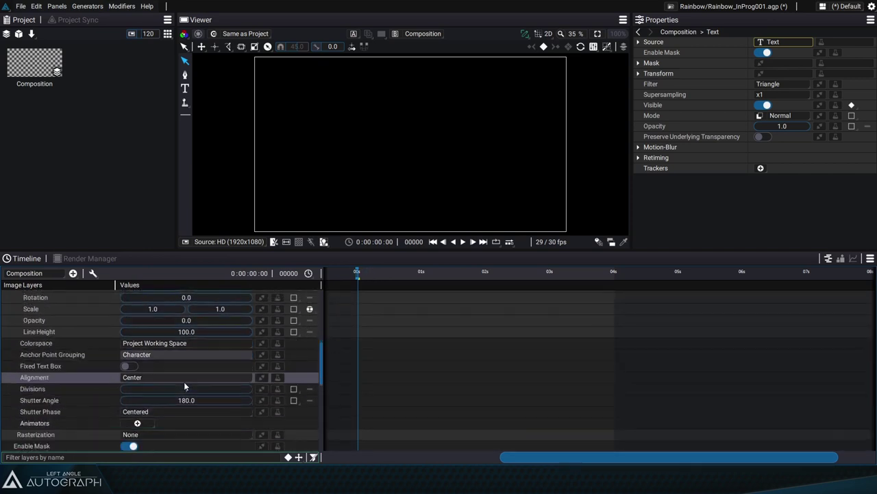
scroll(184, 381, "down", 1)
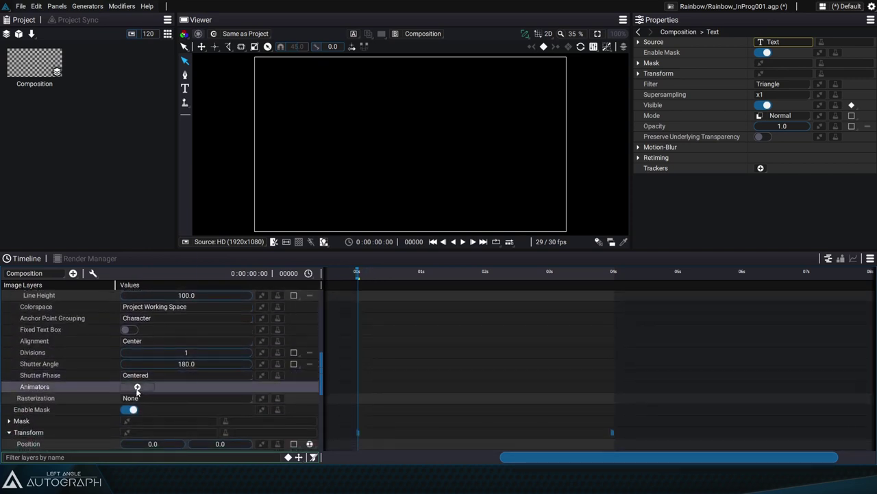
left_click(137, 387)
left_click(163, 365)
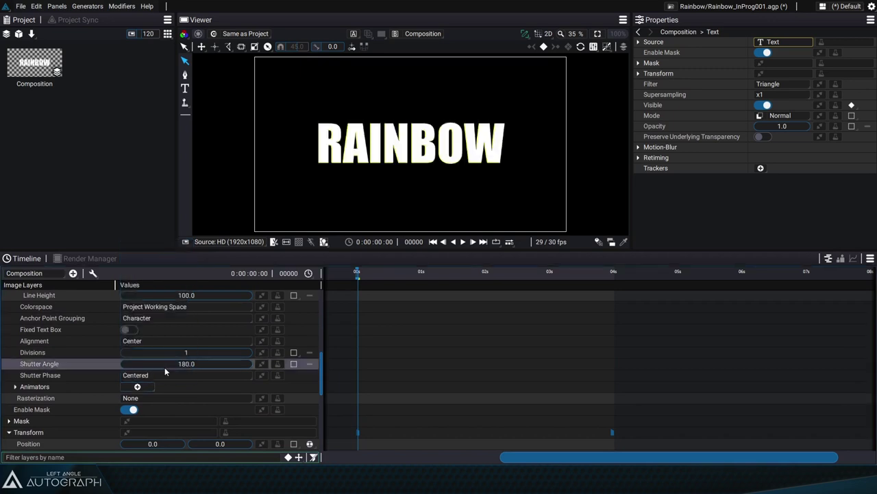
left_click(15, 387)
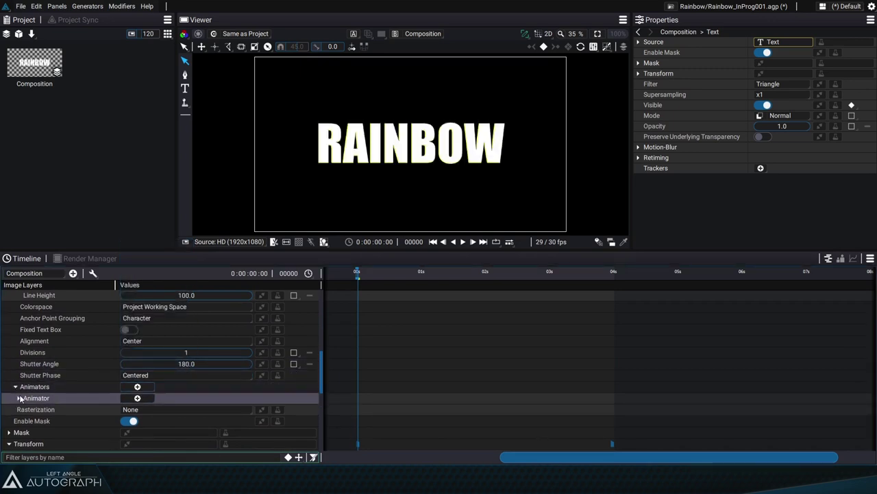
left_click(19, 397)
scroll(68, 392, "down", 2)
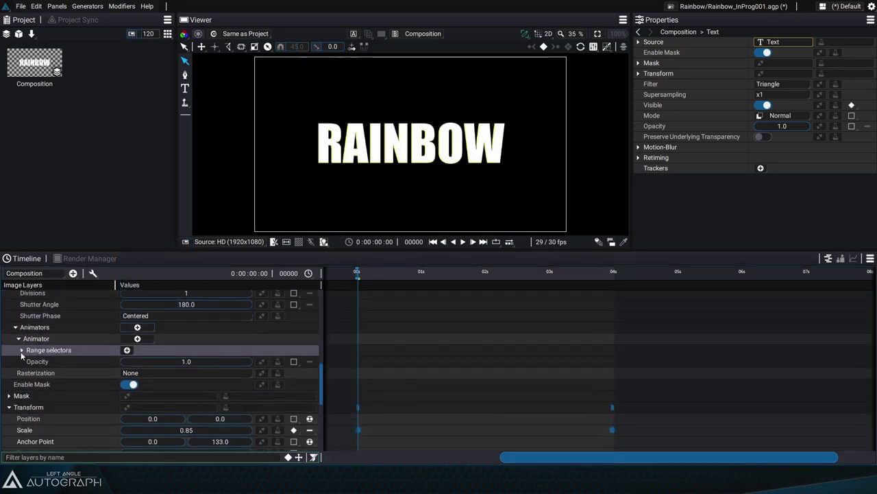
left_click(21, 350)
left_click(25, 362)
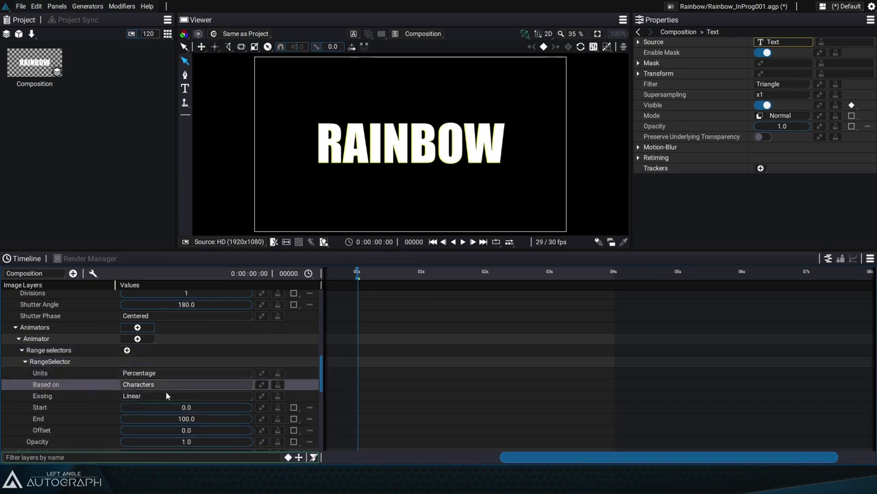
Set the RangeSelector's End to 0 and keyframe it at frame 0.
scroll(171, 394, "down", 3)
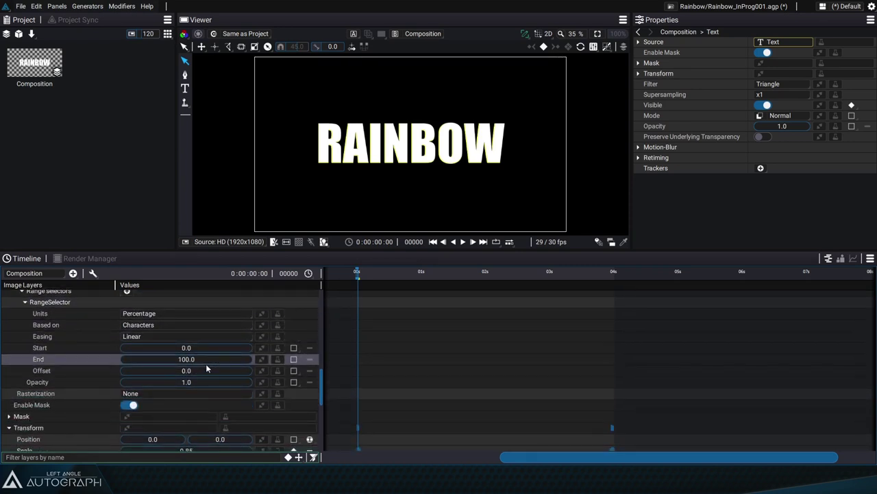
left_click_drag(204, 359, 140, 359)
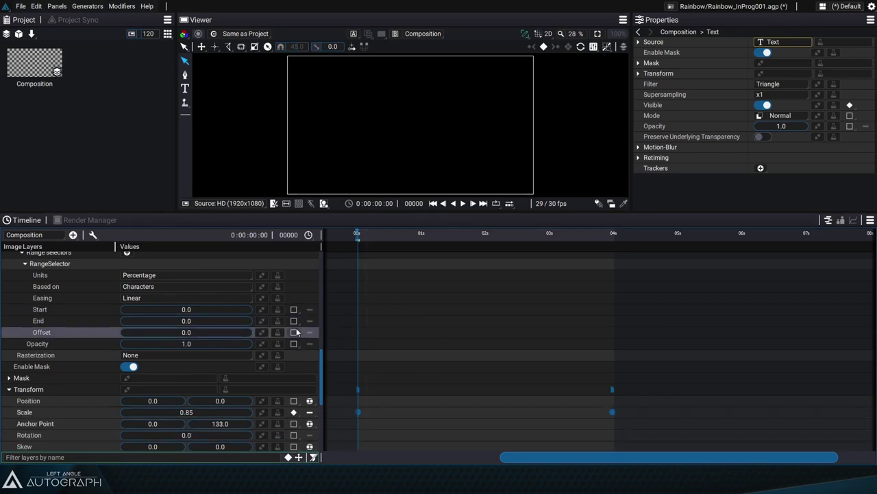
left_click_drag(293, 321, 297, 310)
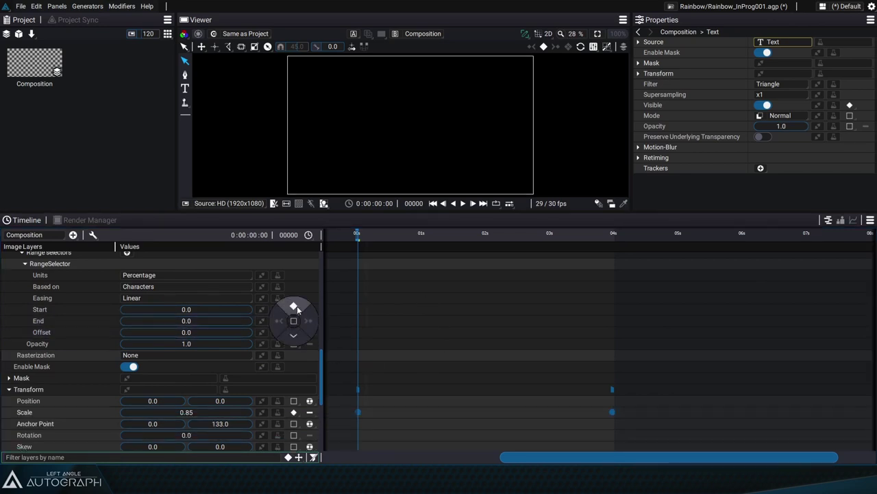
left_click(295, 307)
Keyframe the RangeSelector's End at 100 on frame 22, scrub the letter reveal, and move that keyframe to frame 29.
left_click(404, 238)
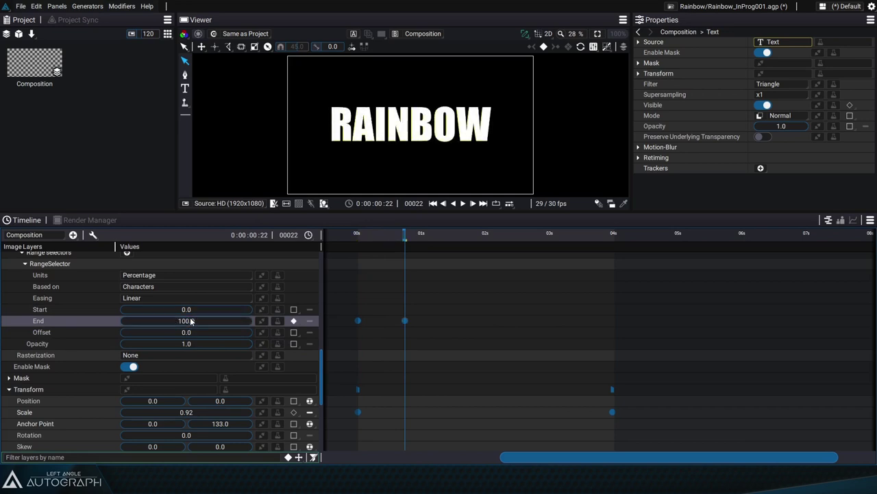
left_click_drag(372, 233, 422, 240)
left_click_drag(404, 320, 418, 321)
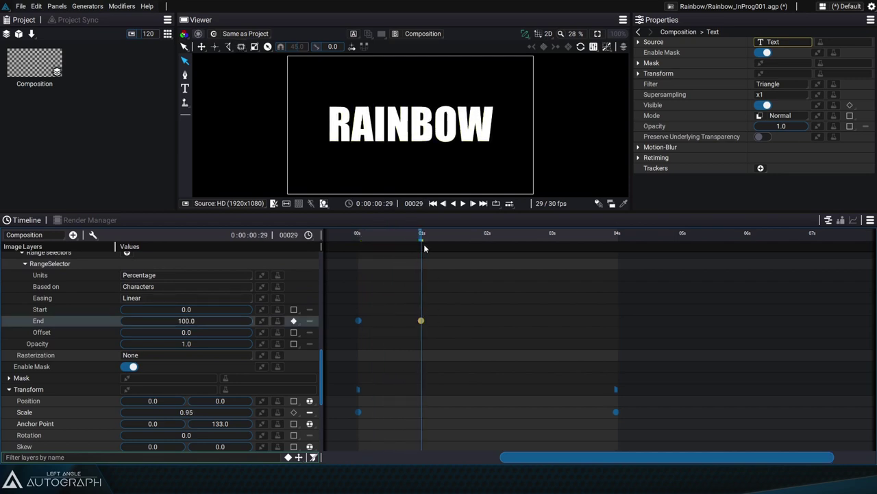
Scrub back through the letter reveal, turn off the Text layer's solo and collapse its properties.
left_click_drag(424, 249, 369, 274)
left_click(61, 313)
key("ctrl+v")
scroll(231, 300, "up", 15)
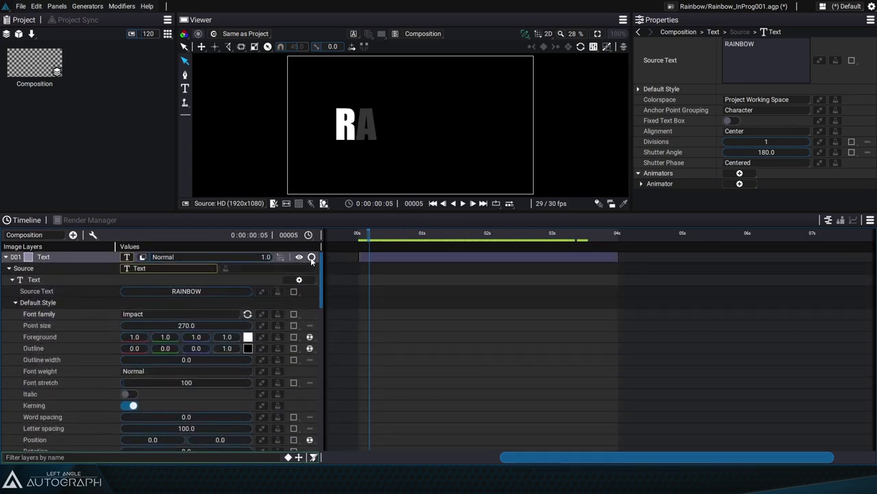
left_click(6, 256)
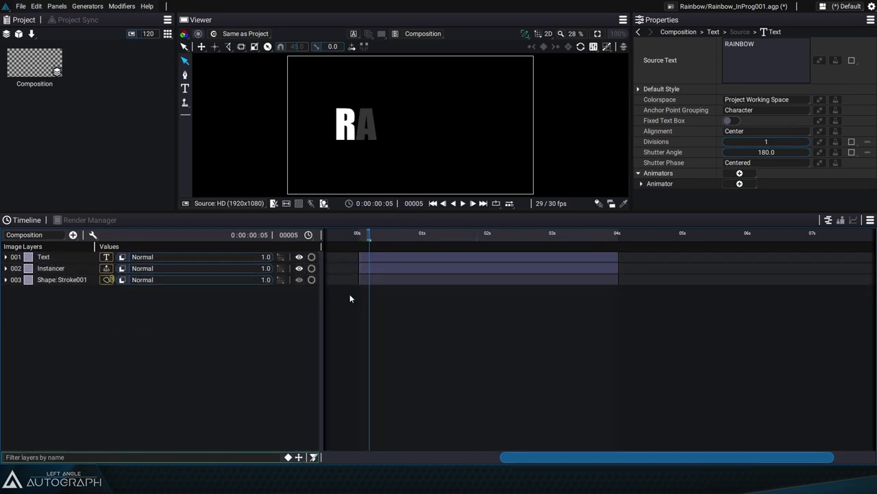
Try the Overlay blending mode on the Text layer and check it over the rainbow at frame 42.
left_click_drag(370, 236, 401, 262)
left_click(144, 257)
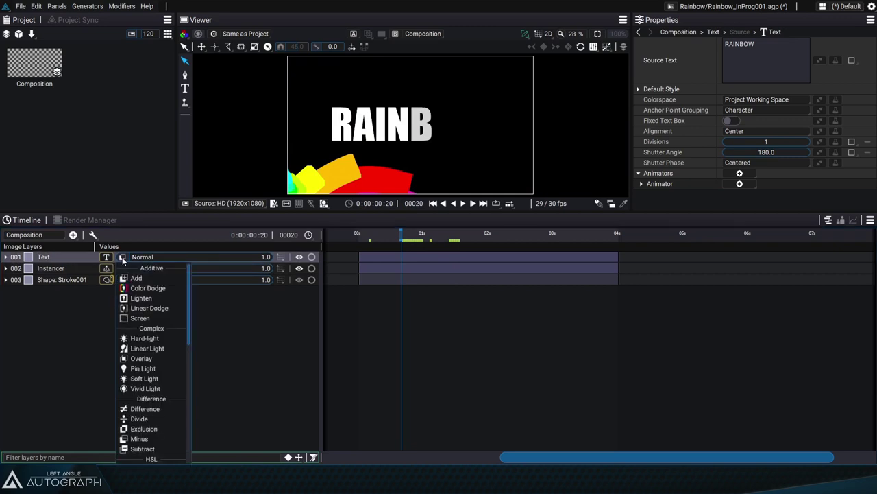
scroll(191, 302, "down", 2)
left_click(153, 316)
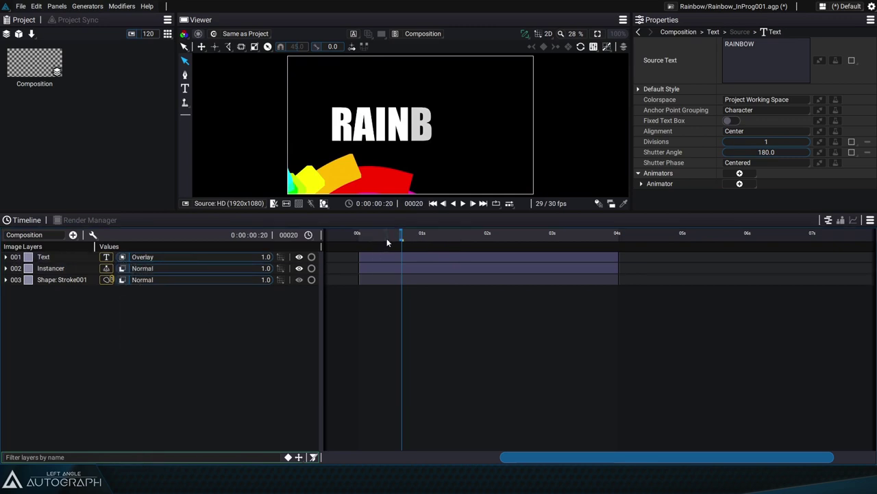
left_click(476, 237)
left_click_drag(476, 237, 449, 237)
Set the Text layer's blending mode to Difference, scrub through the composition and play the animation from the start.
left_click(143, 257)
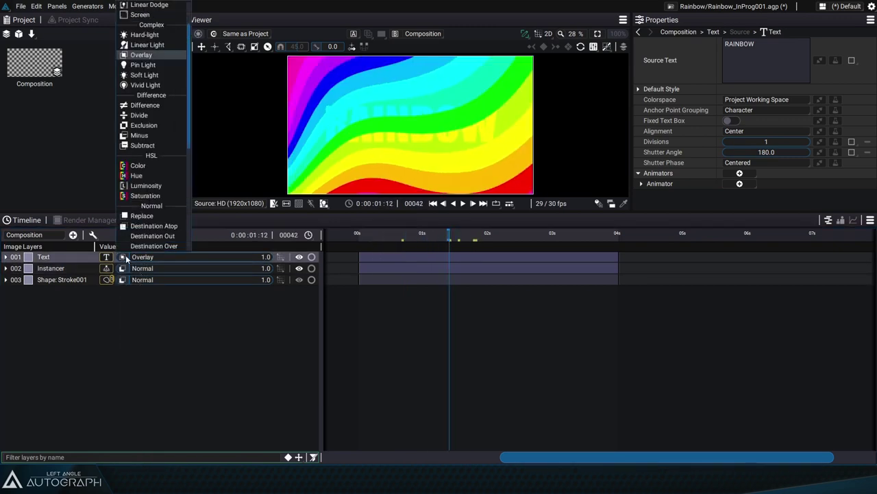
left_click(164, 107)
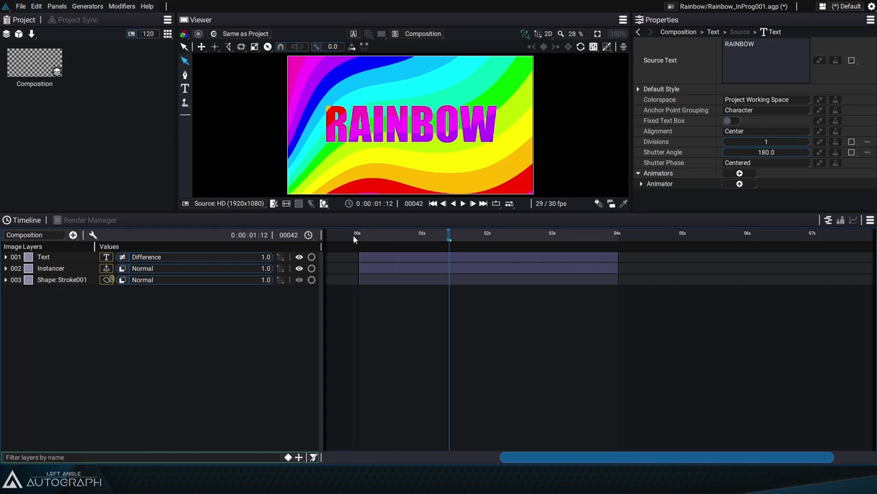
left_click_drag(356, 236, 455, 240)
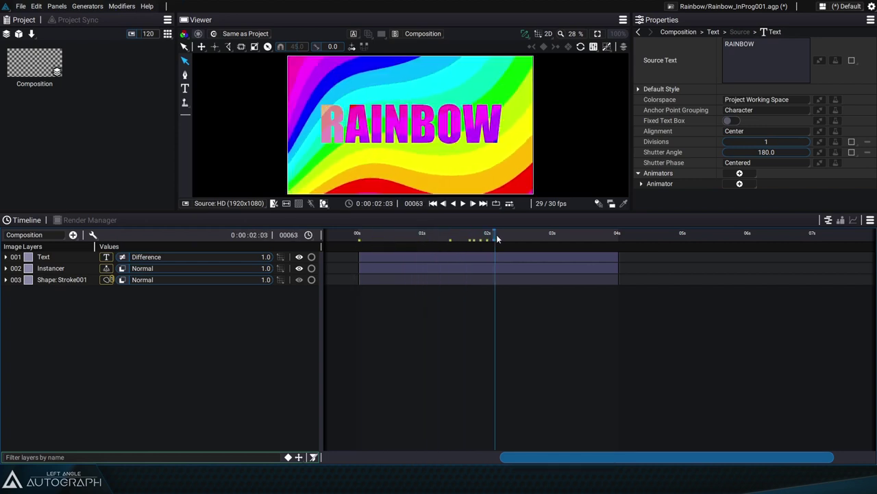
mouse_move(524, 237)
left_mouse_down()
mouse_move(582, 238)
mouse_move(539, 237)
left_mouse_up()
left_click_drag(359, 237, 527, 243)
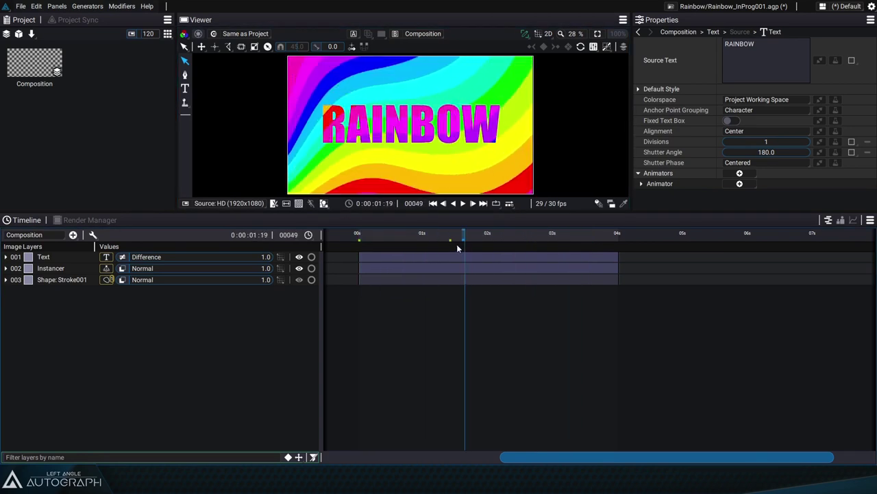
left_click_drag(458, 249, 432, 253)
left_click_drag(497, 254, 578, 253)
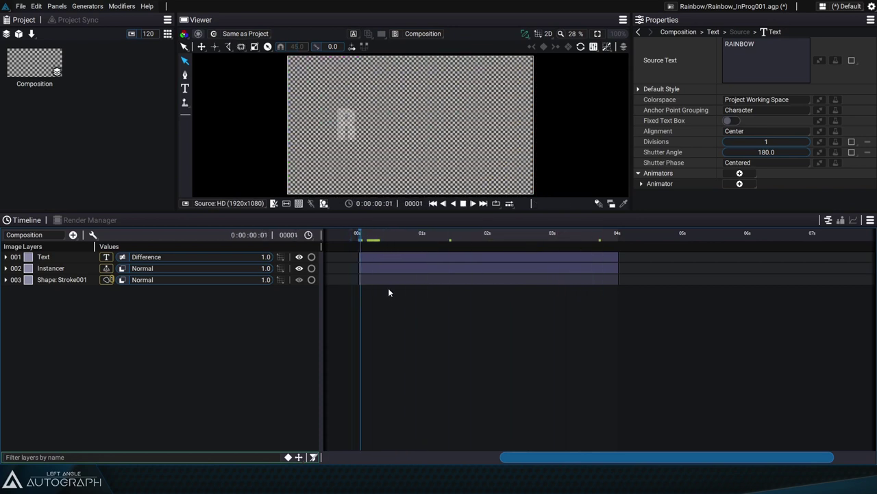
key("space")
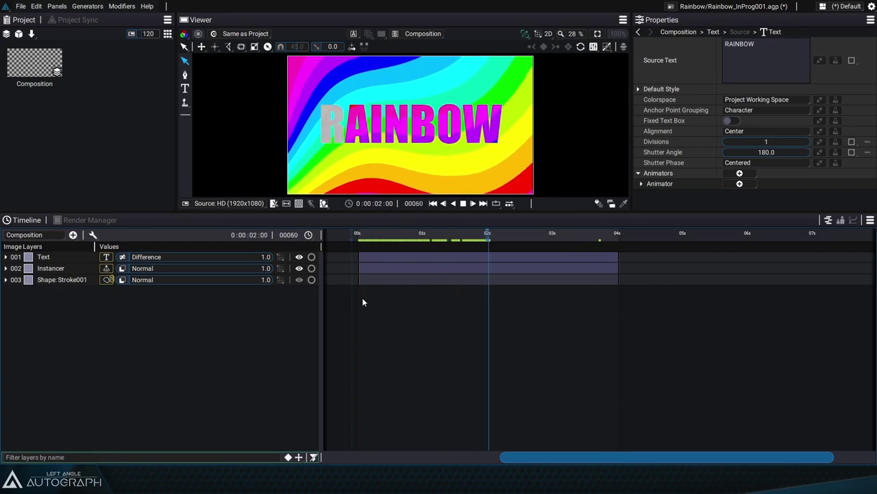